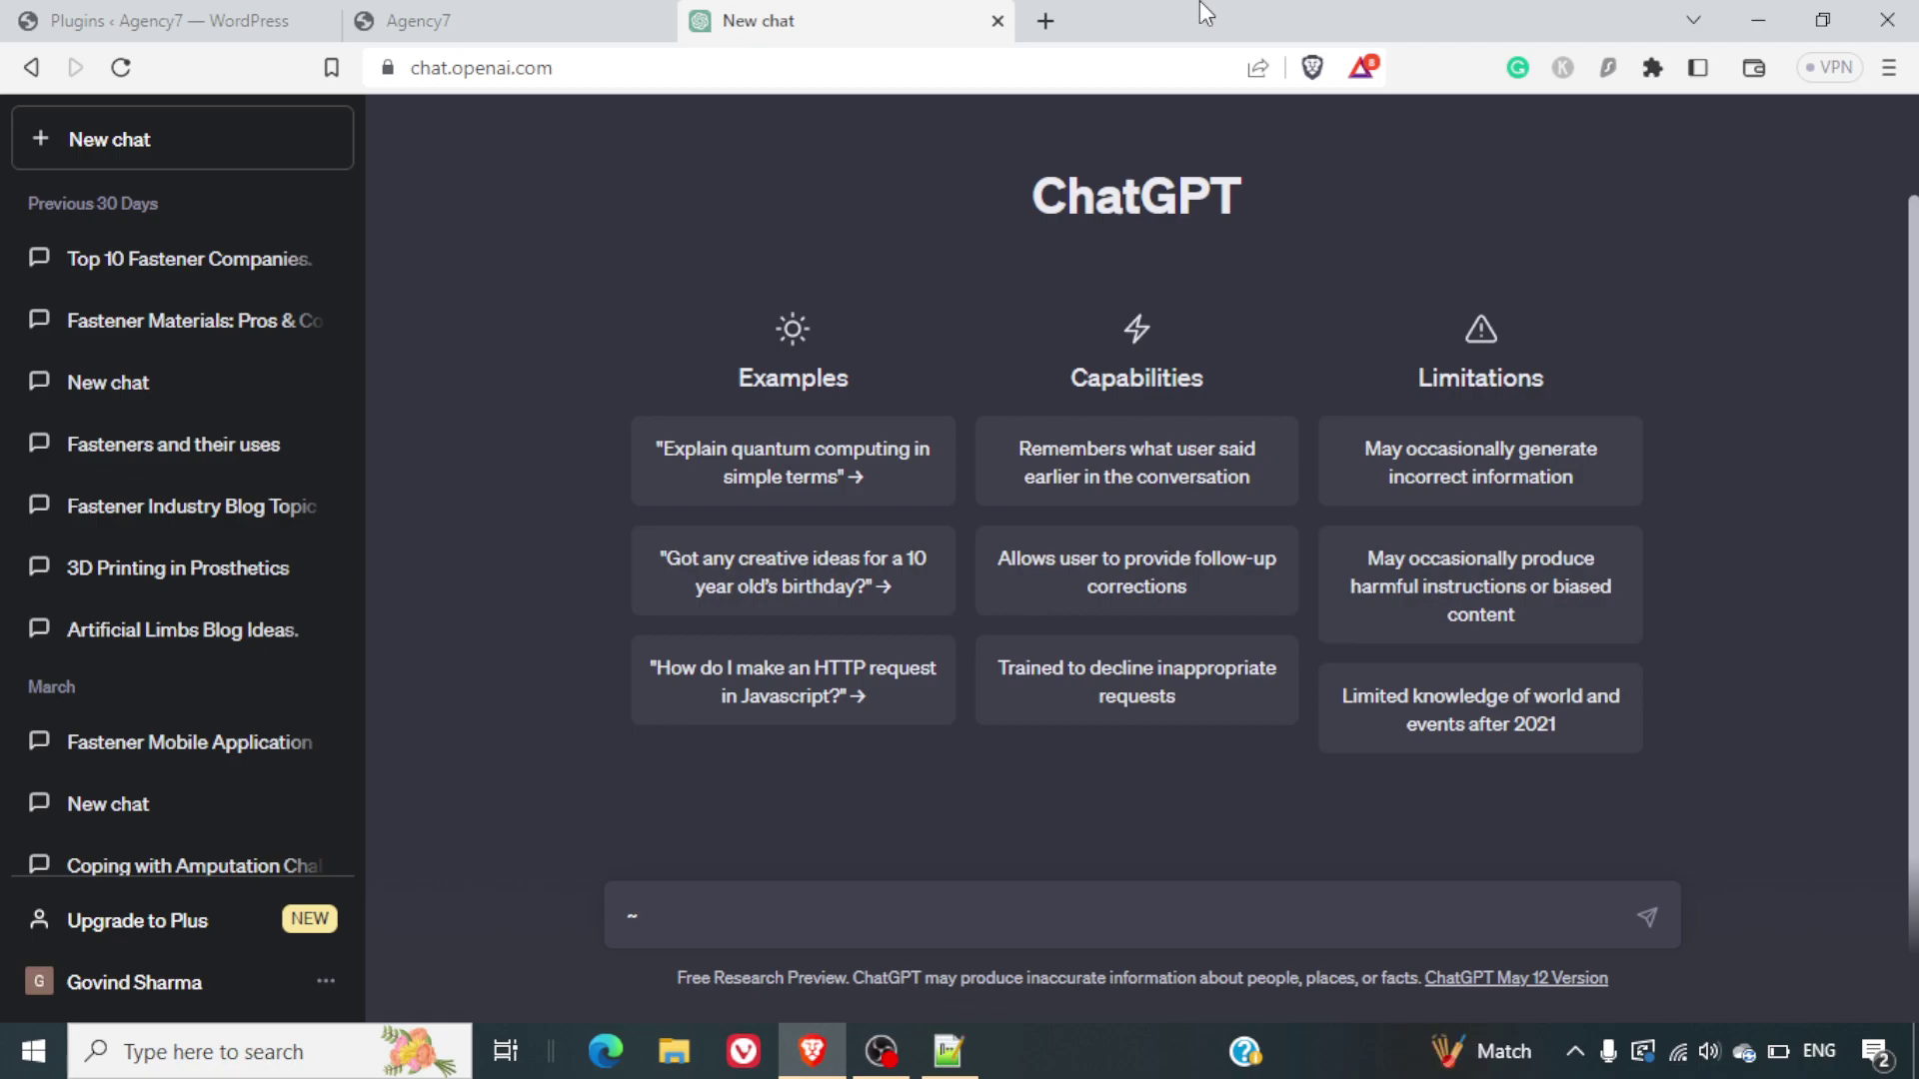
Step: Activate the AI Assistant with ChatGPT by AYS plugin and go to its ChatGPT Assistant page
key(ctrl+1)
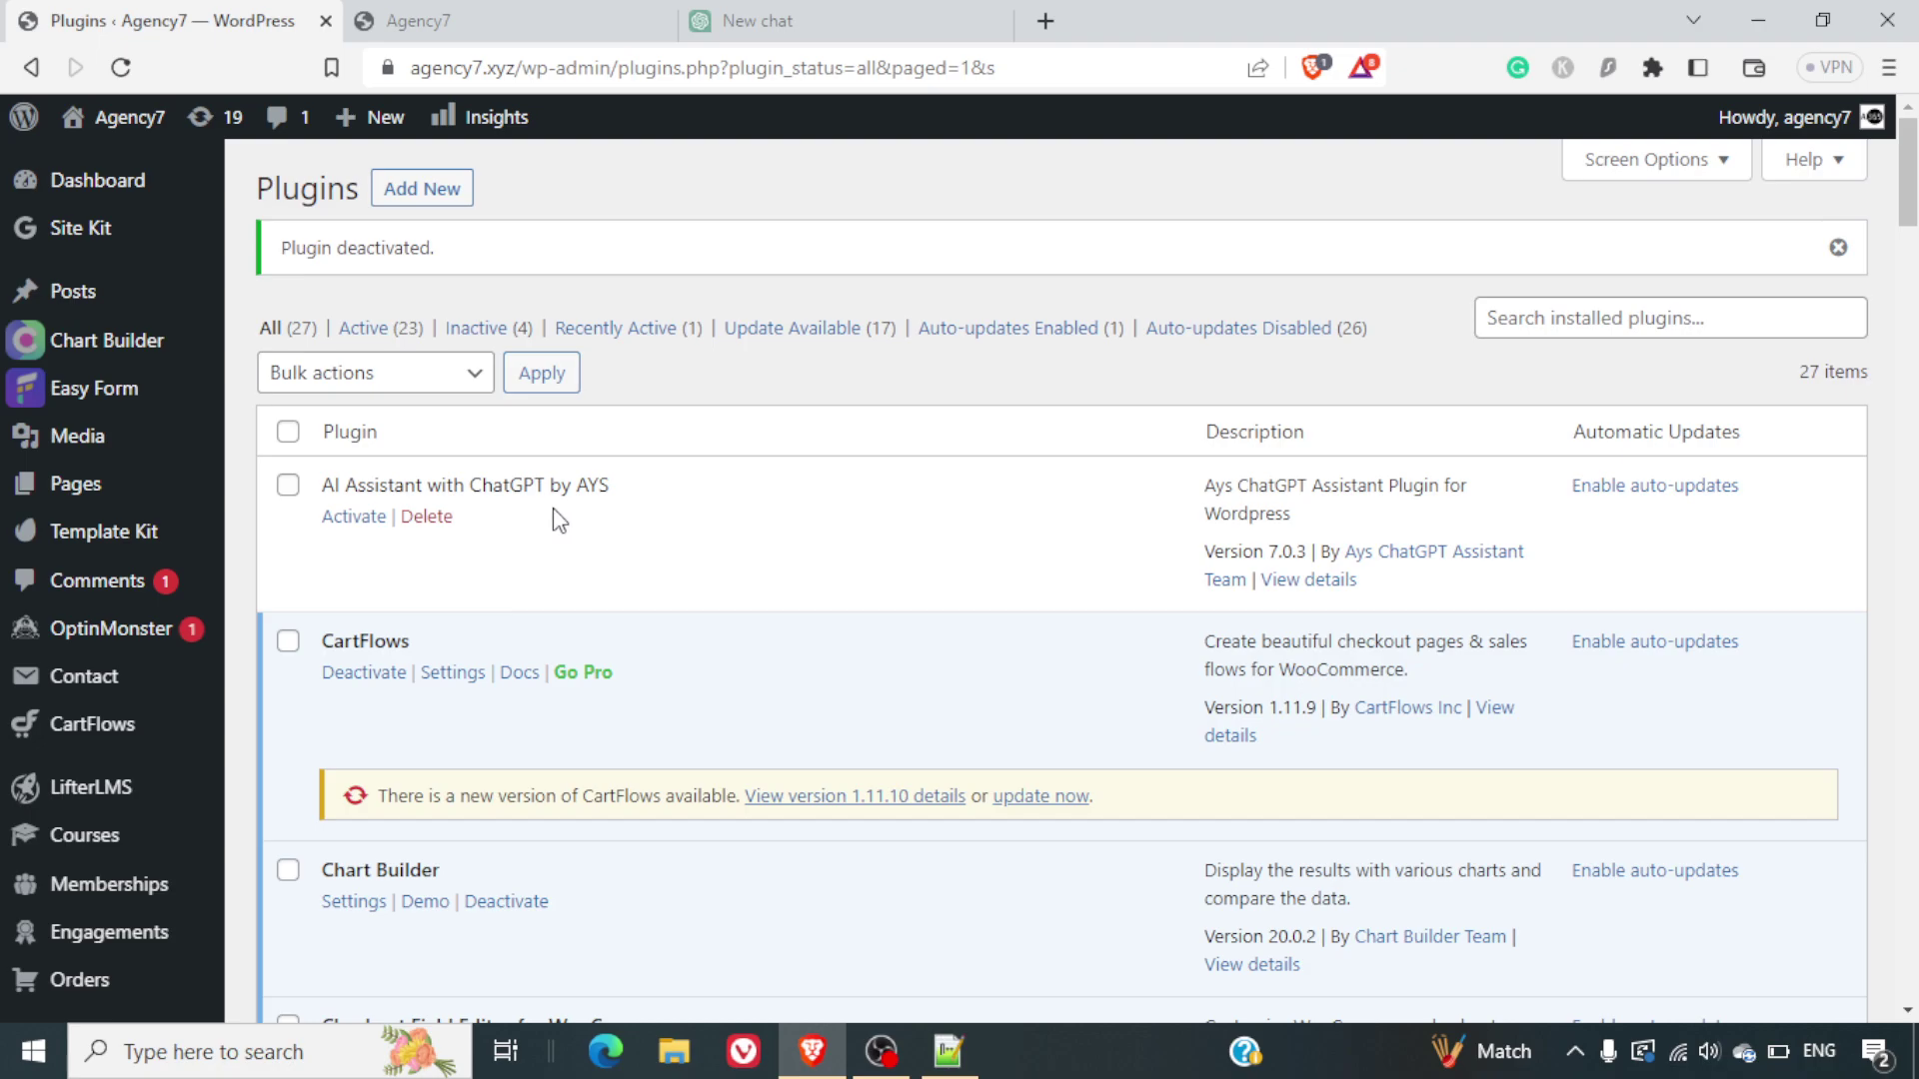
click(358, 540)
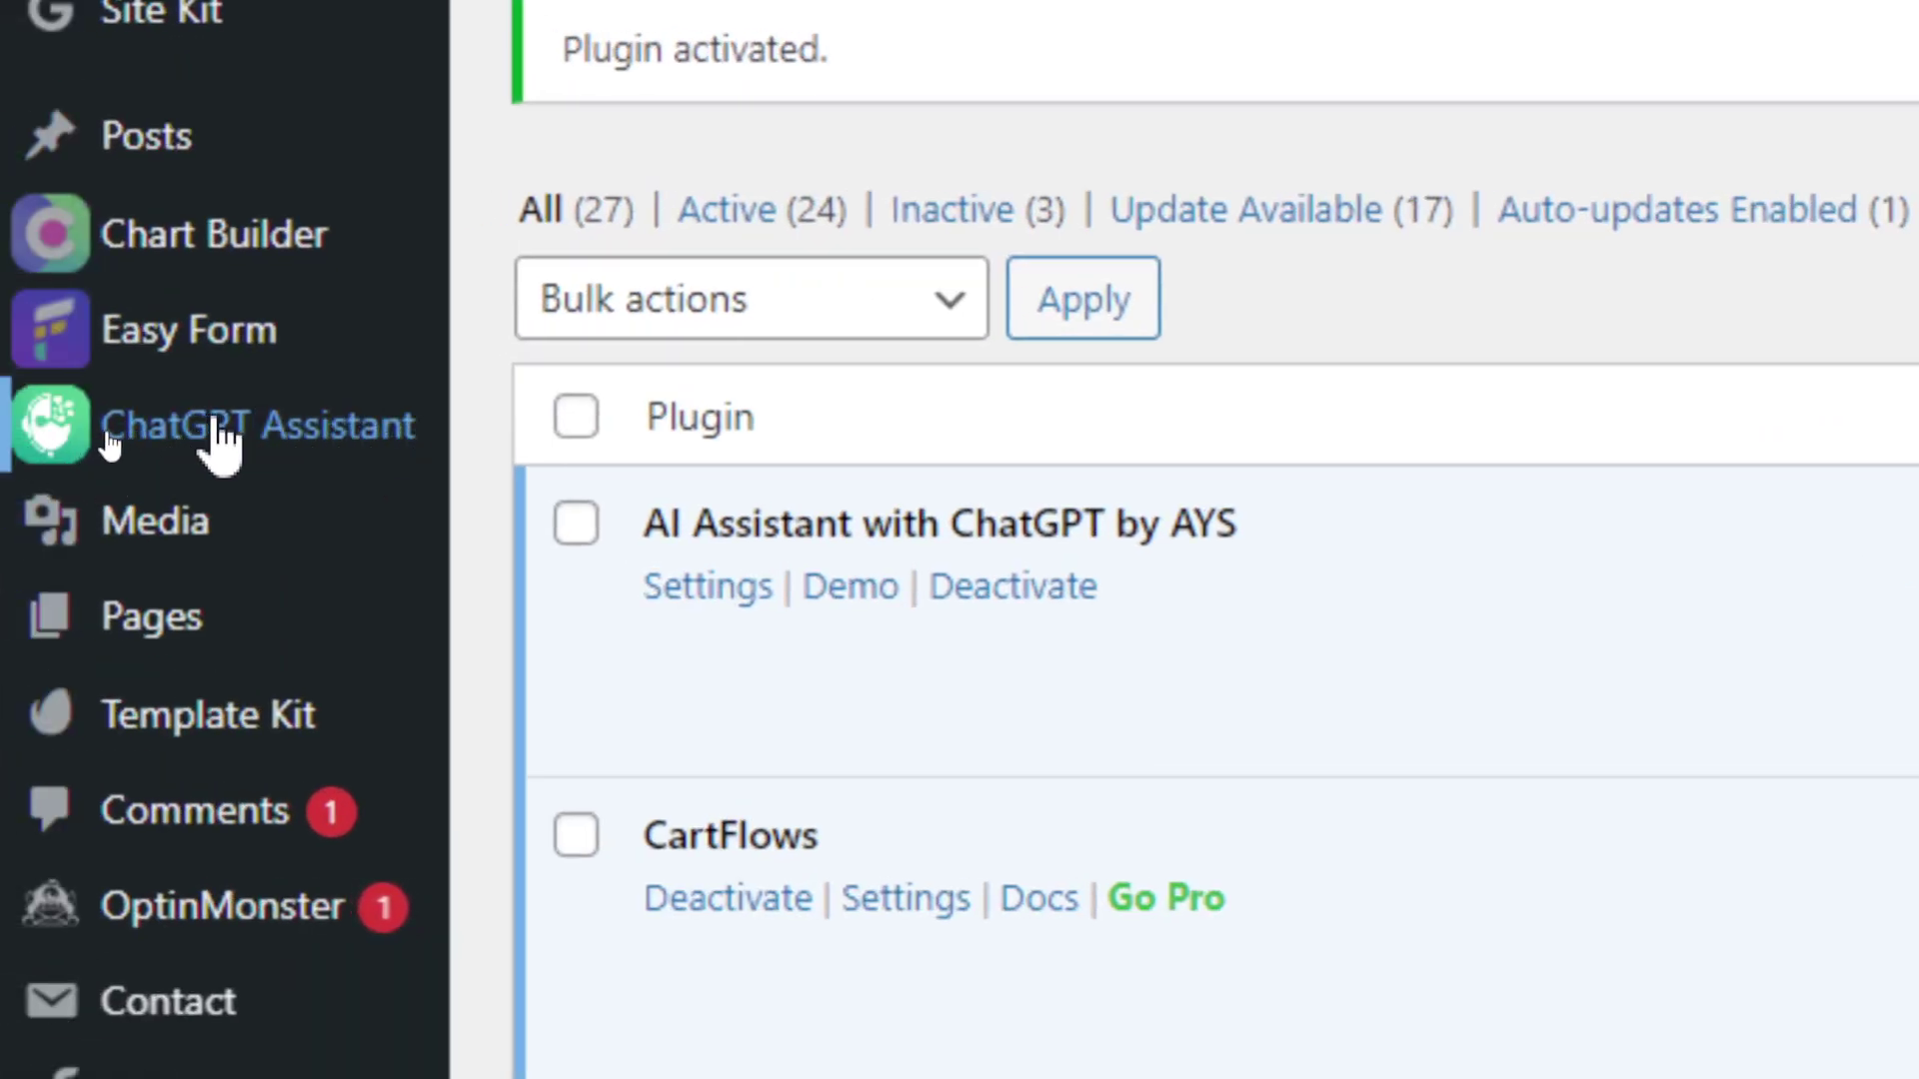
mouse_move(259, 425)
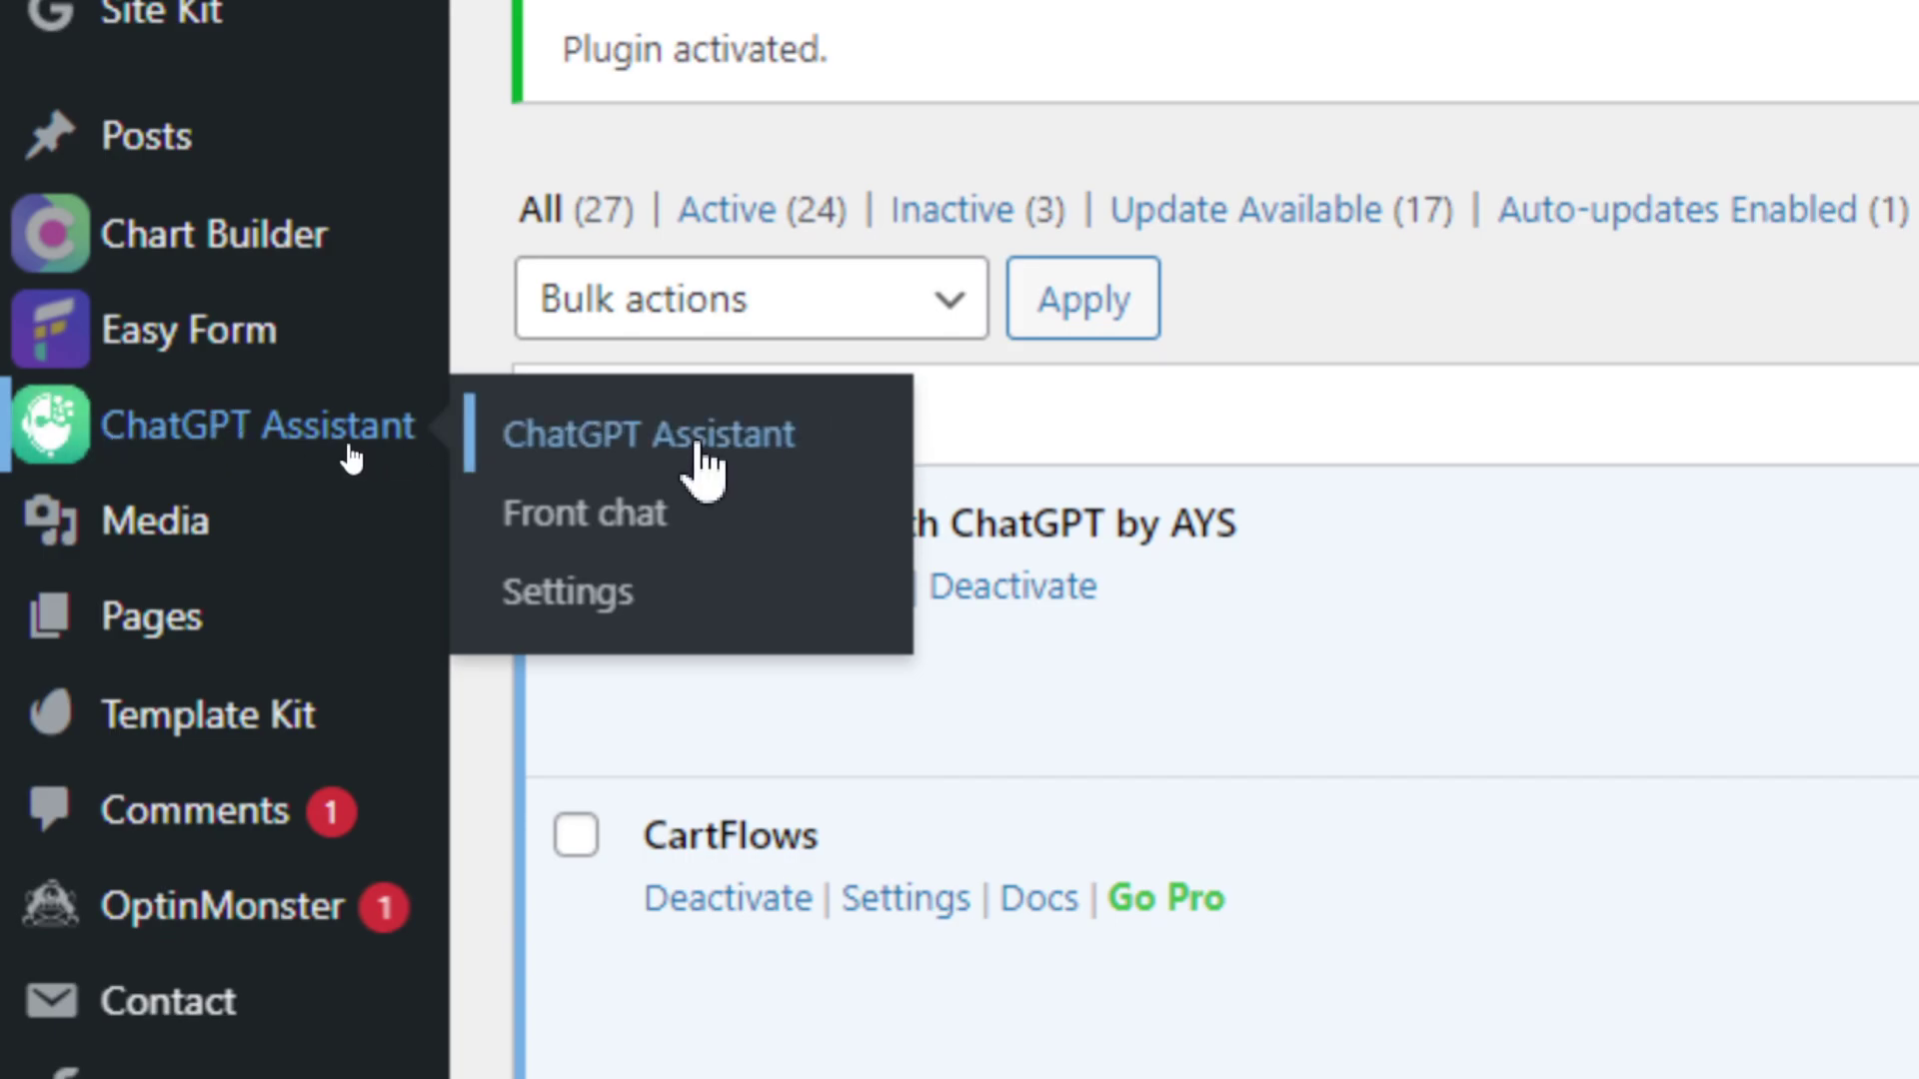
click(698, 457)
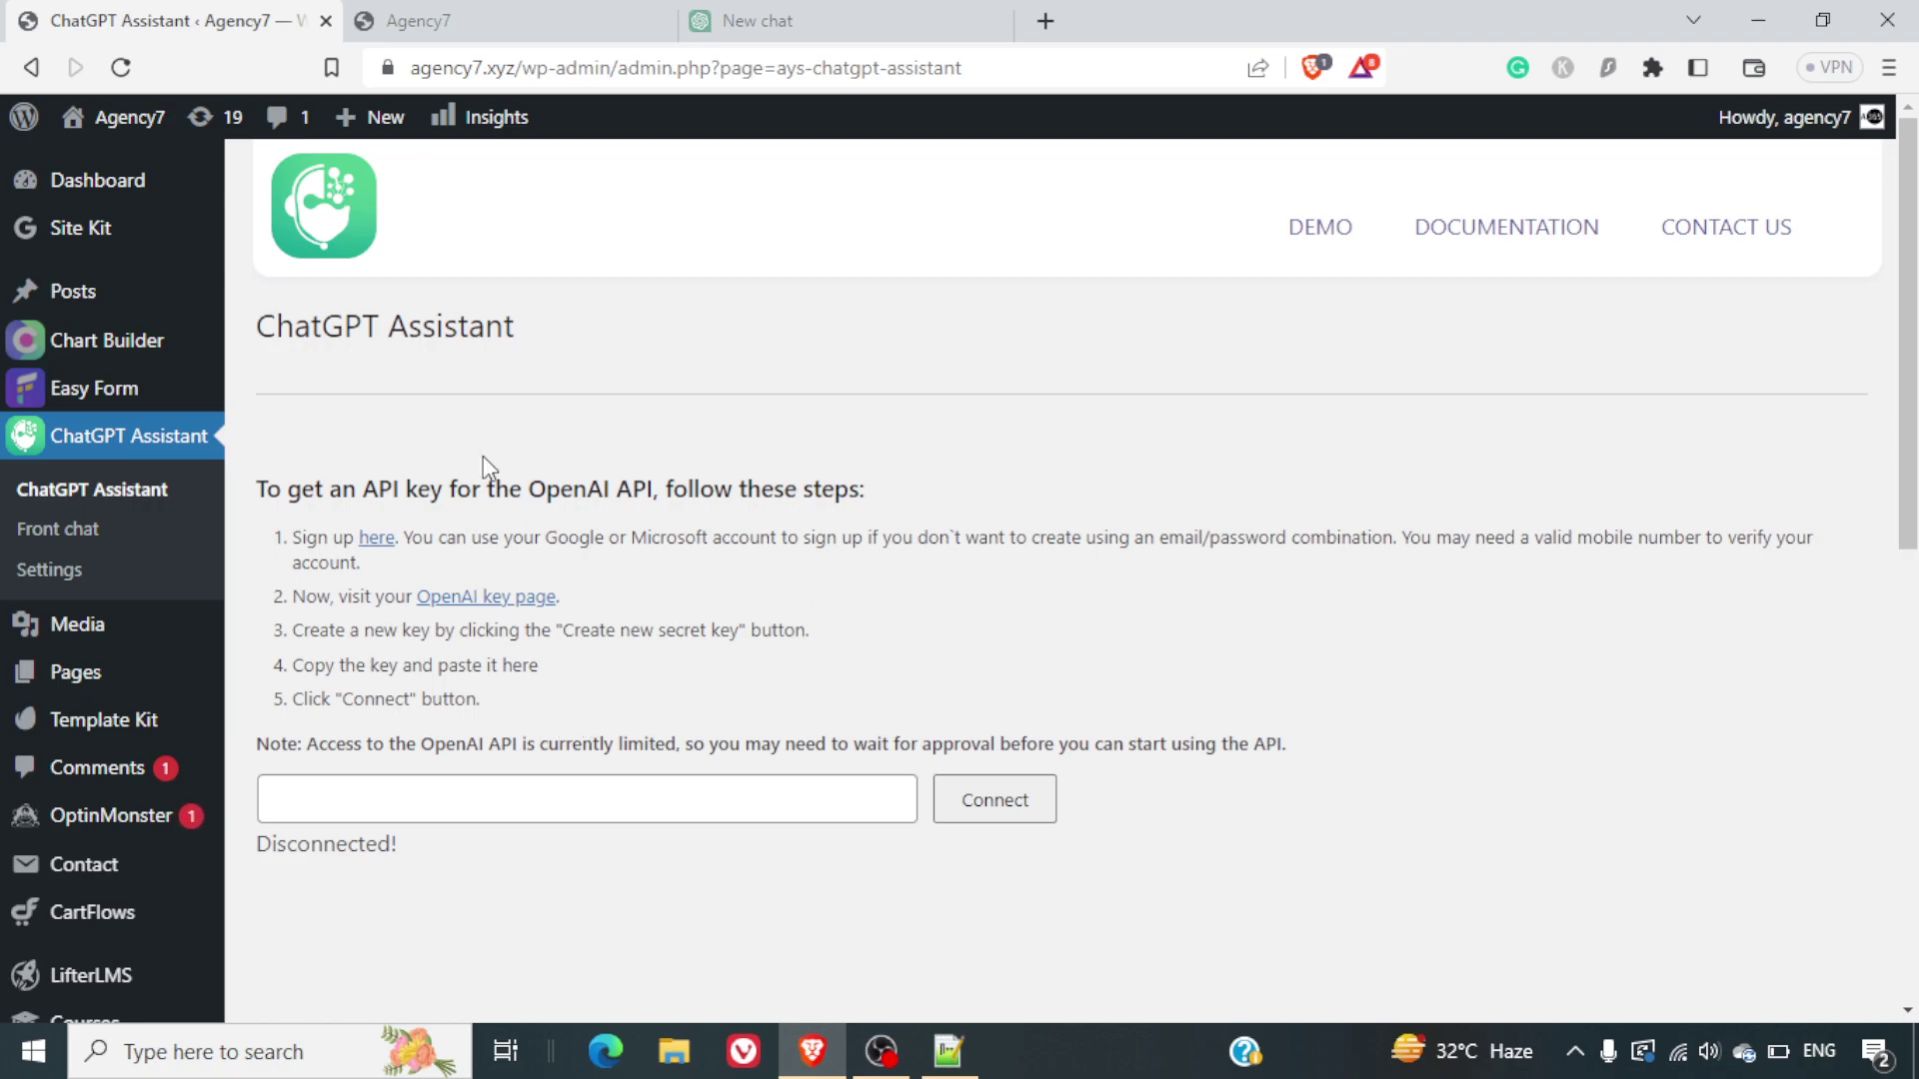
Step: Open the OpenAI key page link in a new tab and switch to it
right_click(460, 601)
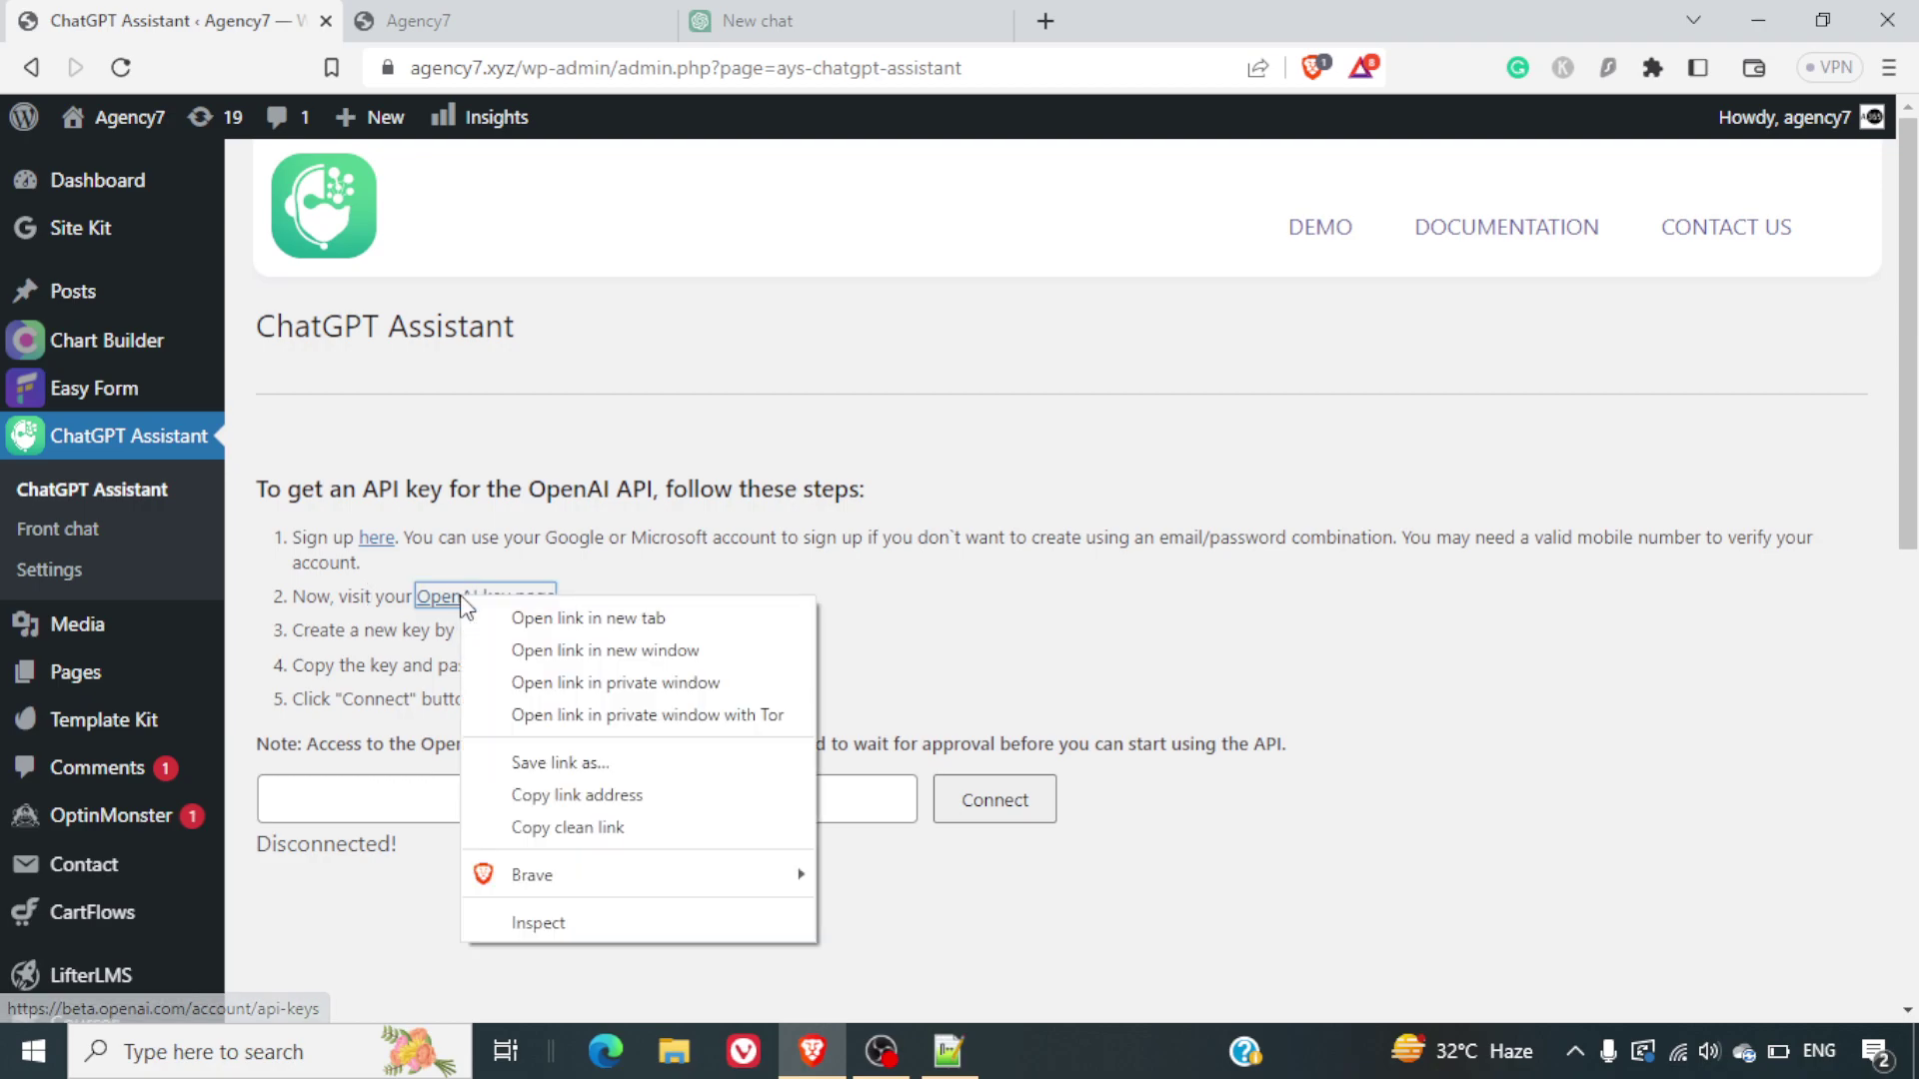
click(511, 621)
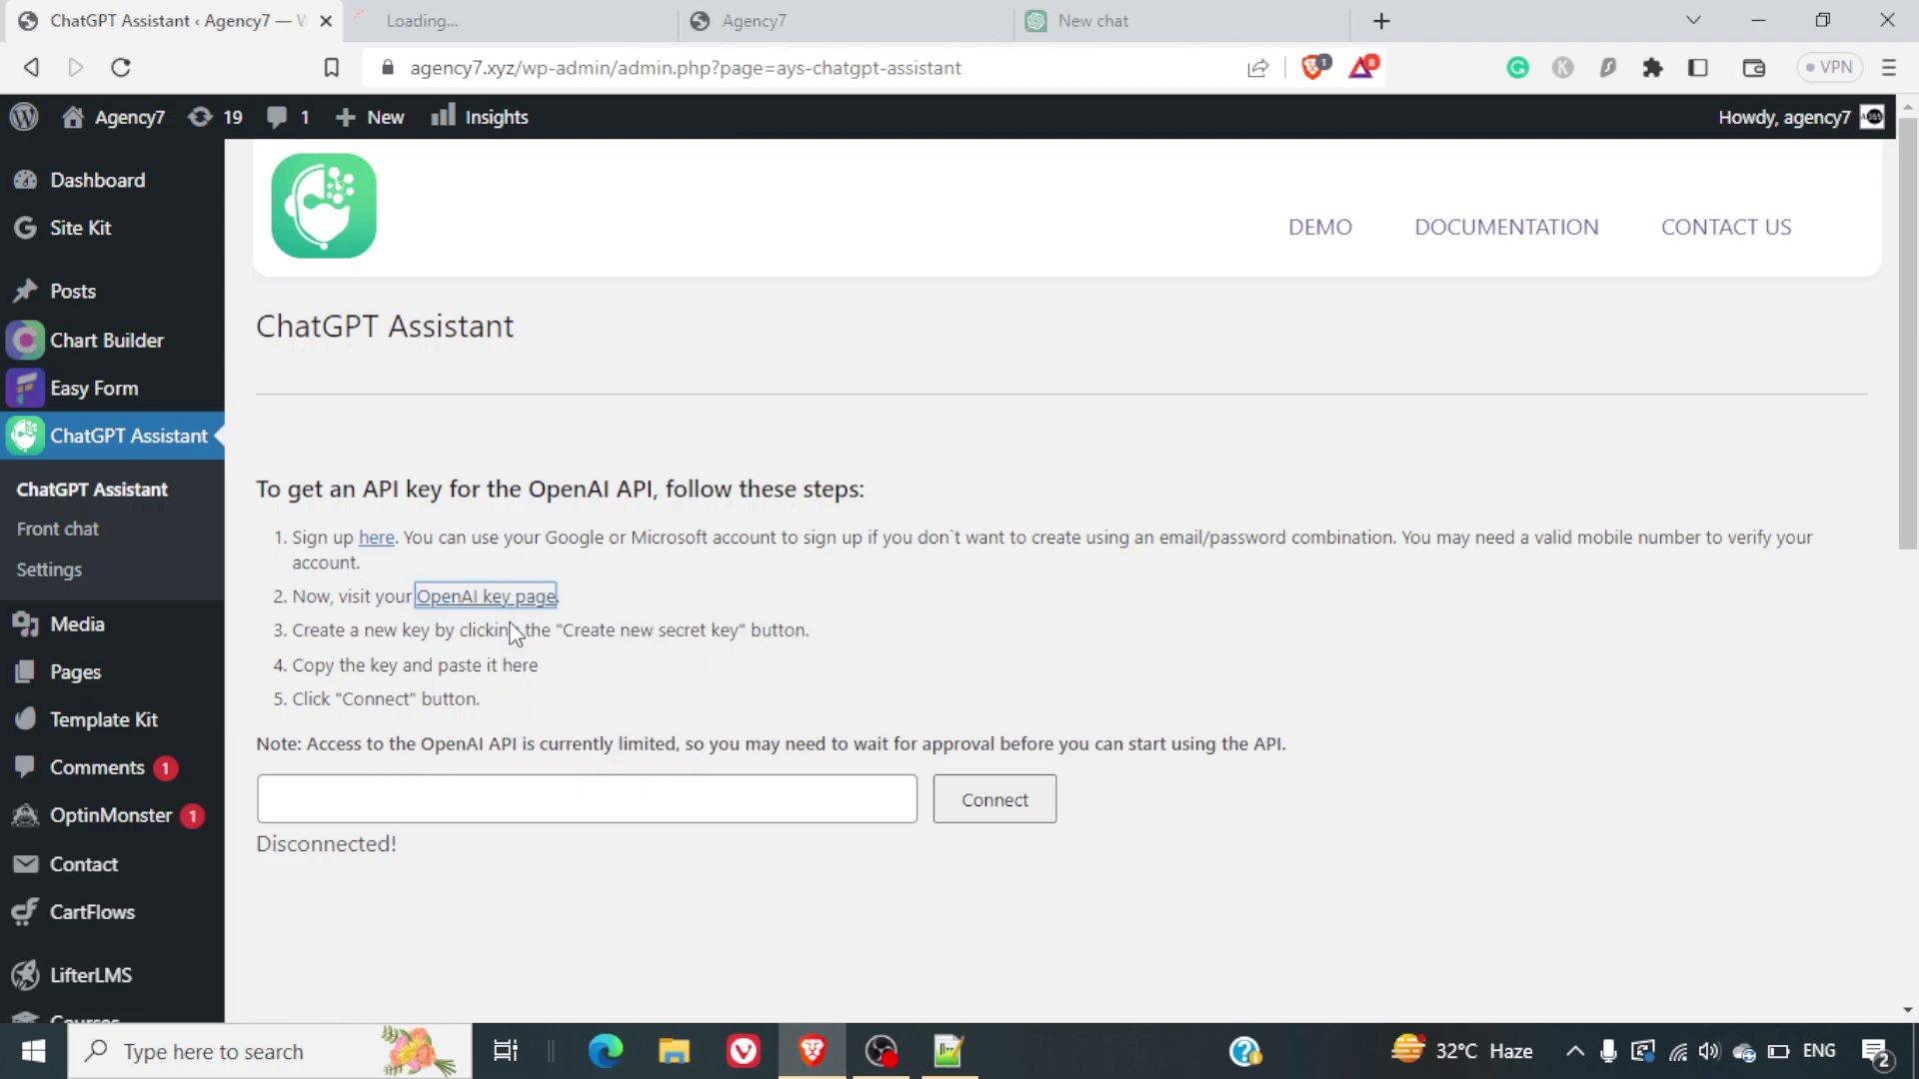
click(572, 16)
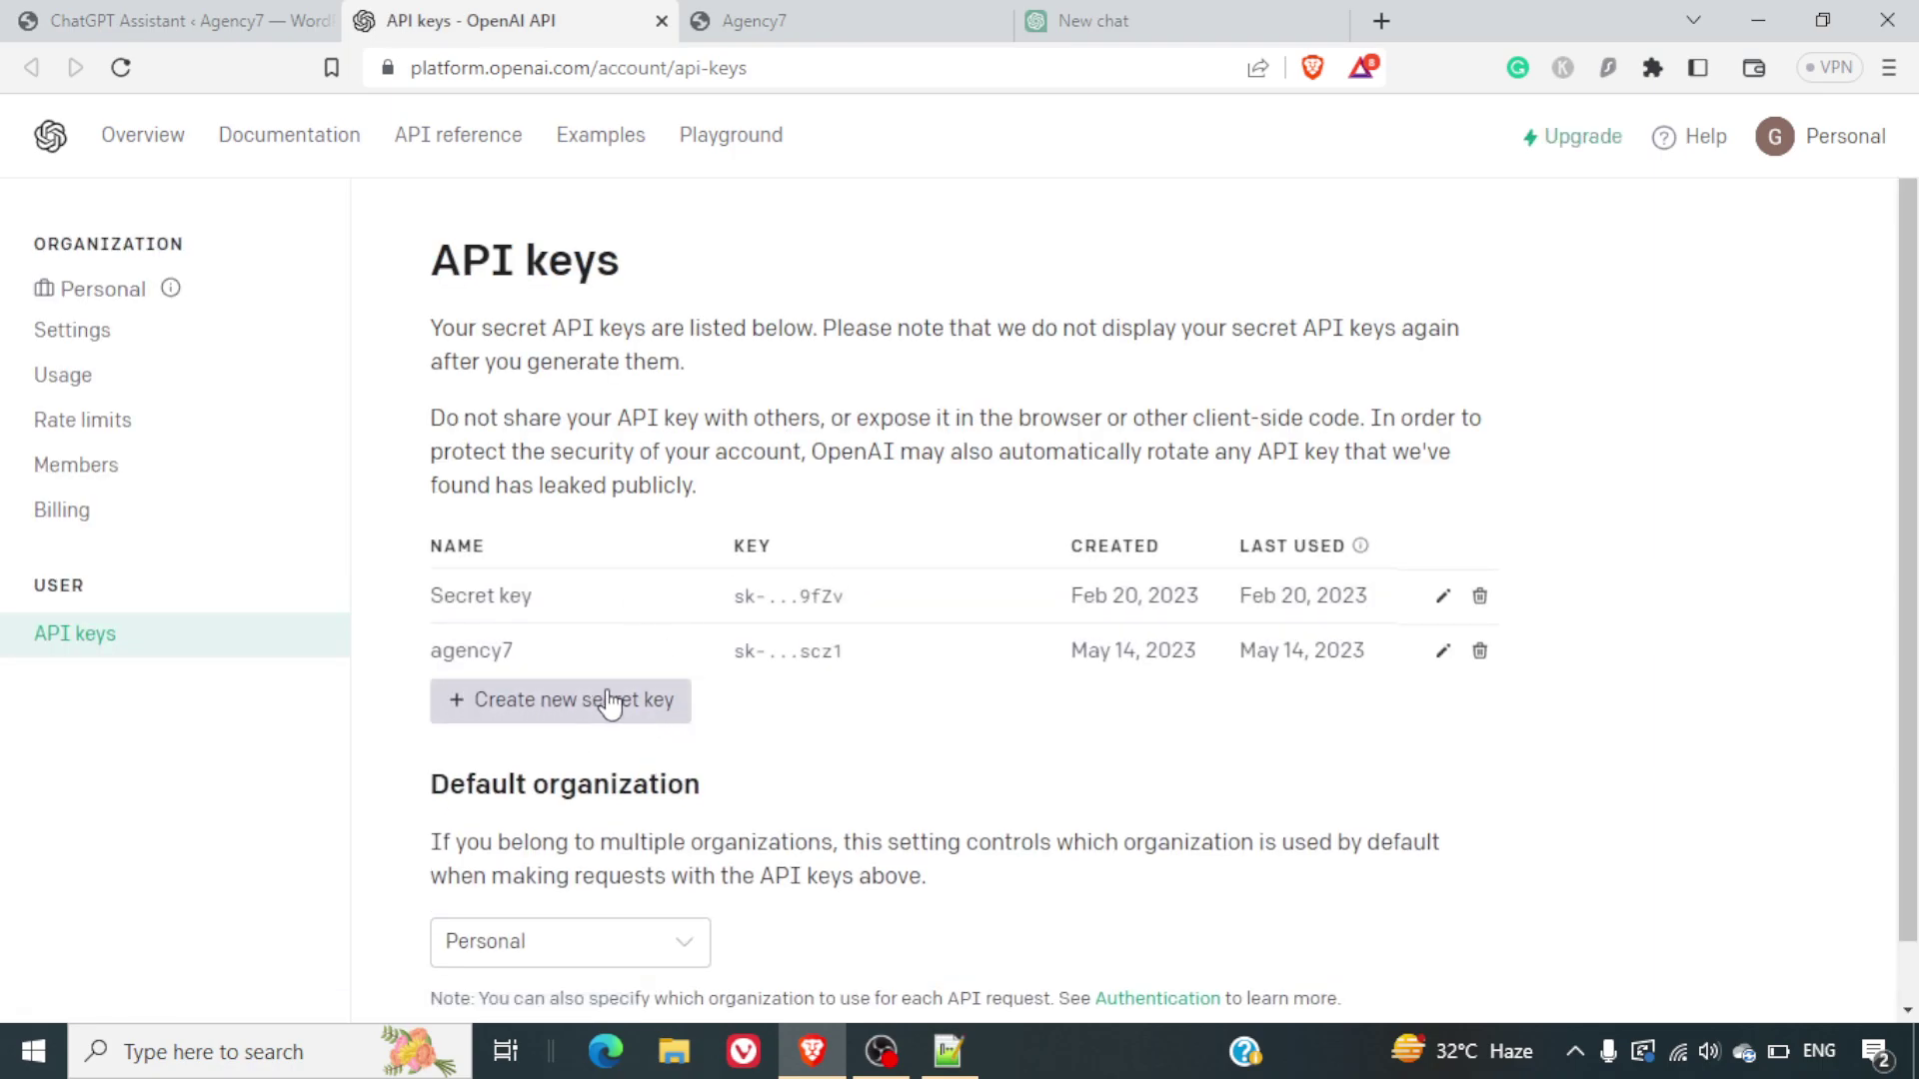
Step: Create and copy an OpenAI secret key named agency7.xyz, then go back to WordPress
click(564, 712)
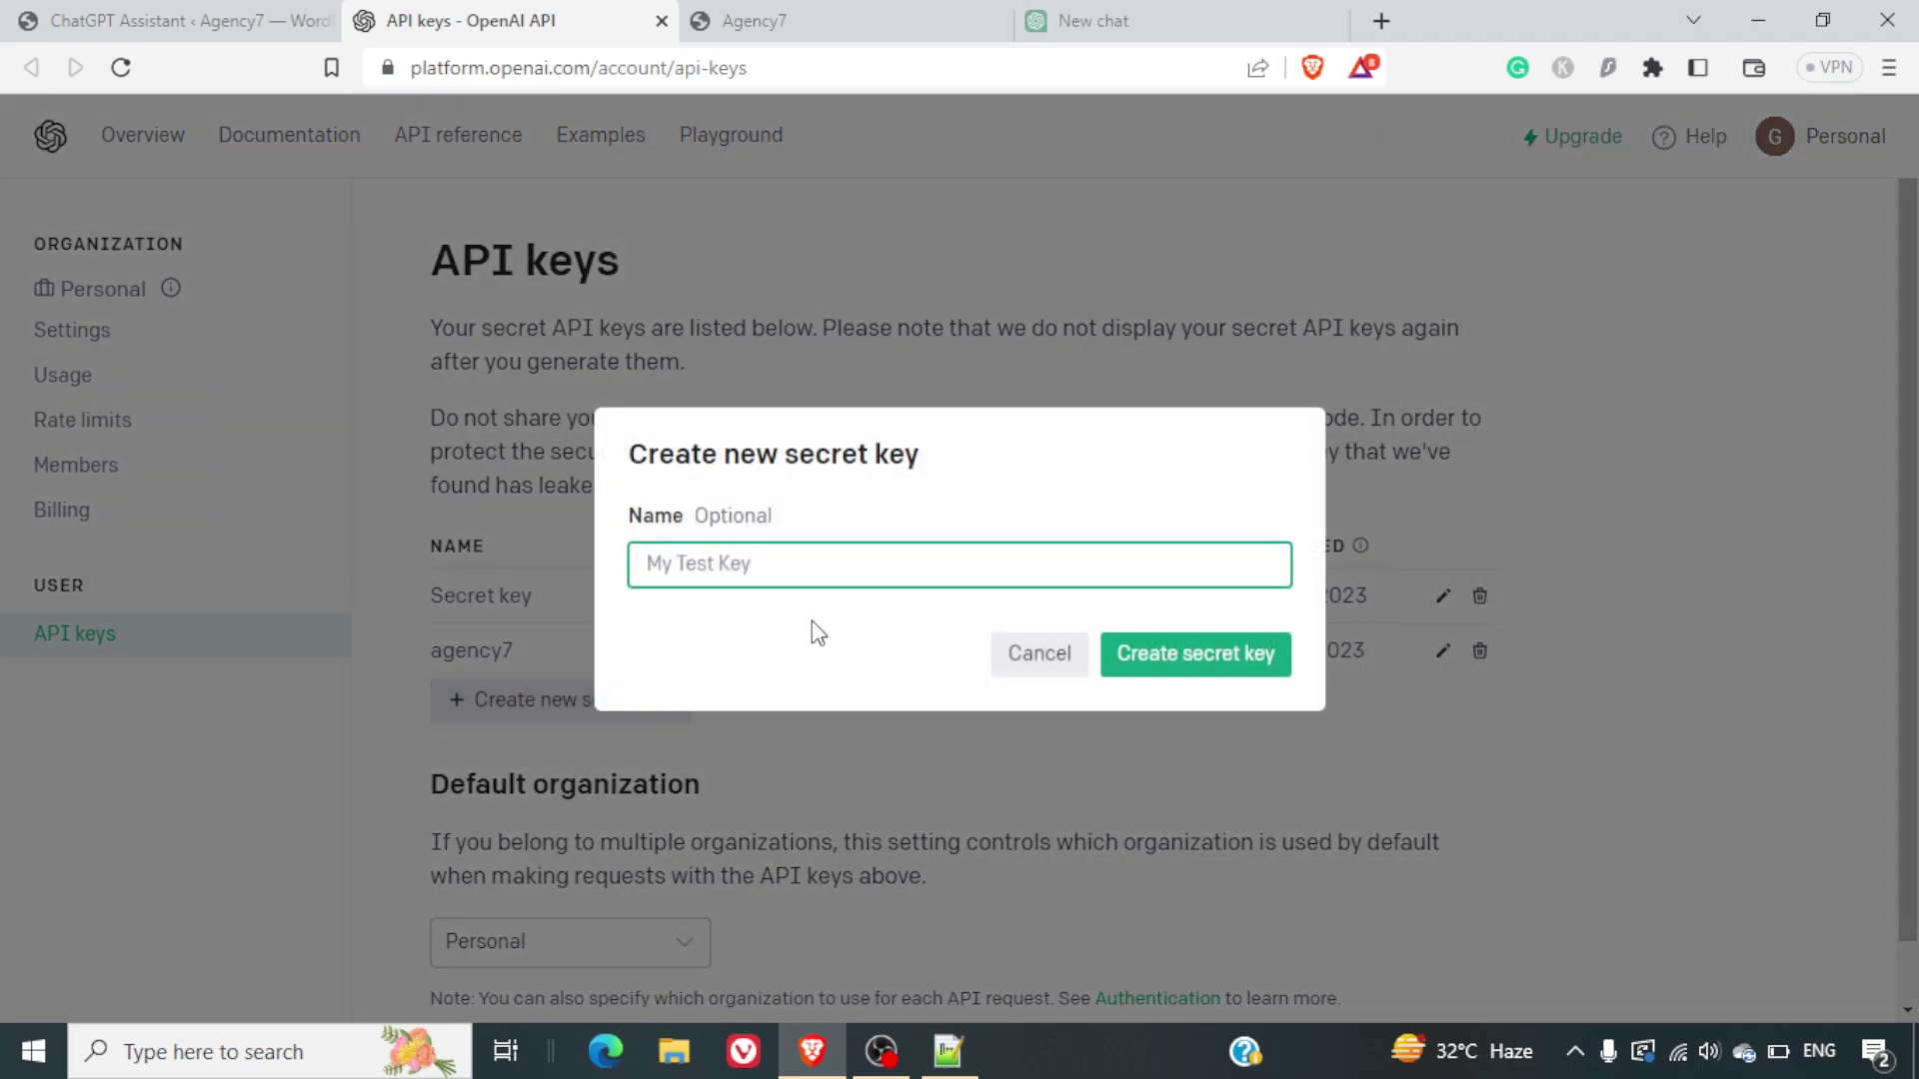
text(agen)
text(cy7.xyz)
click(1199, 665)
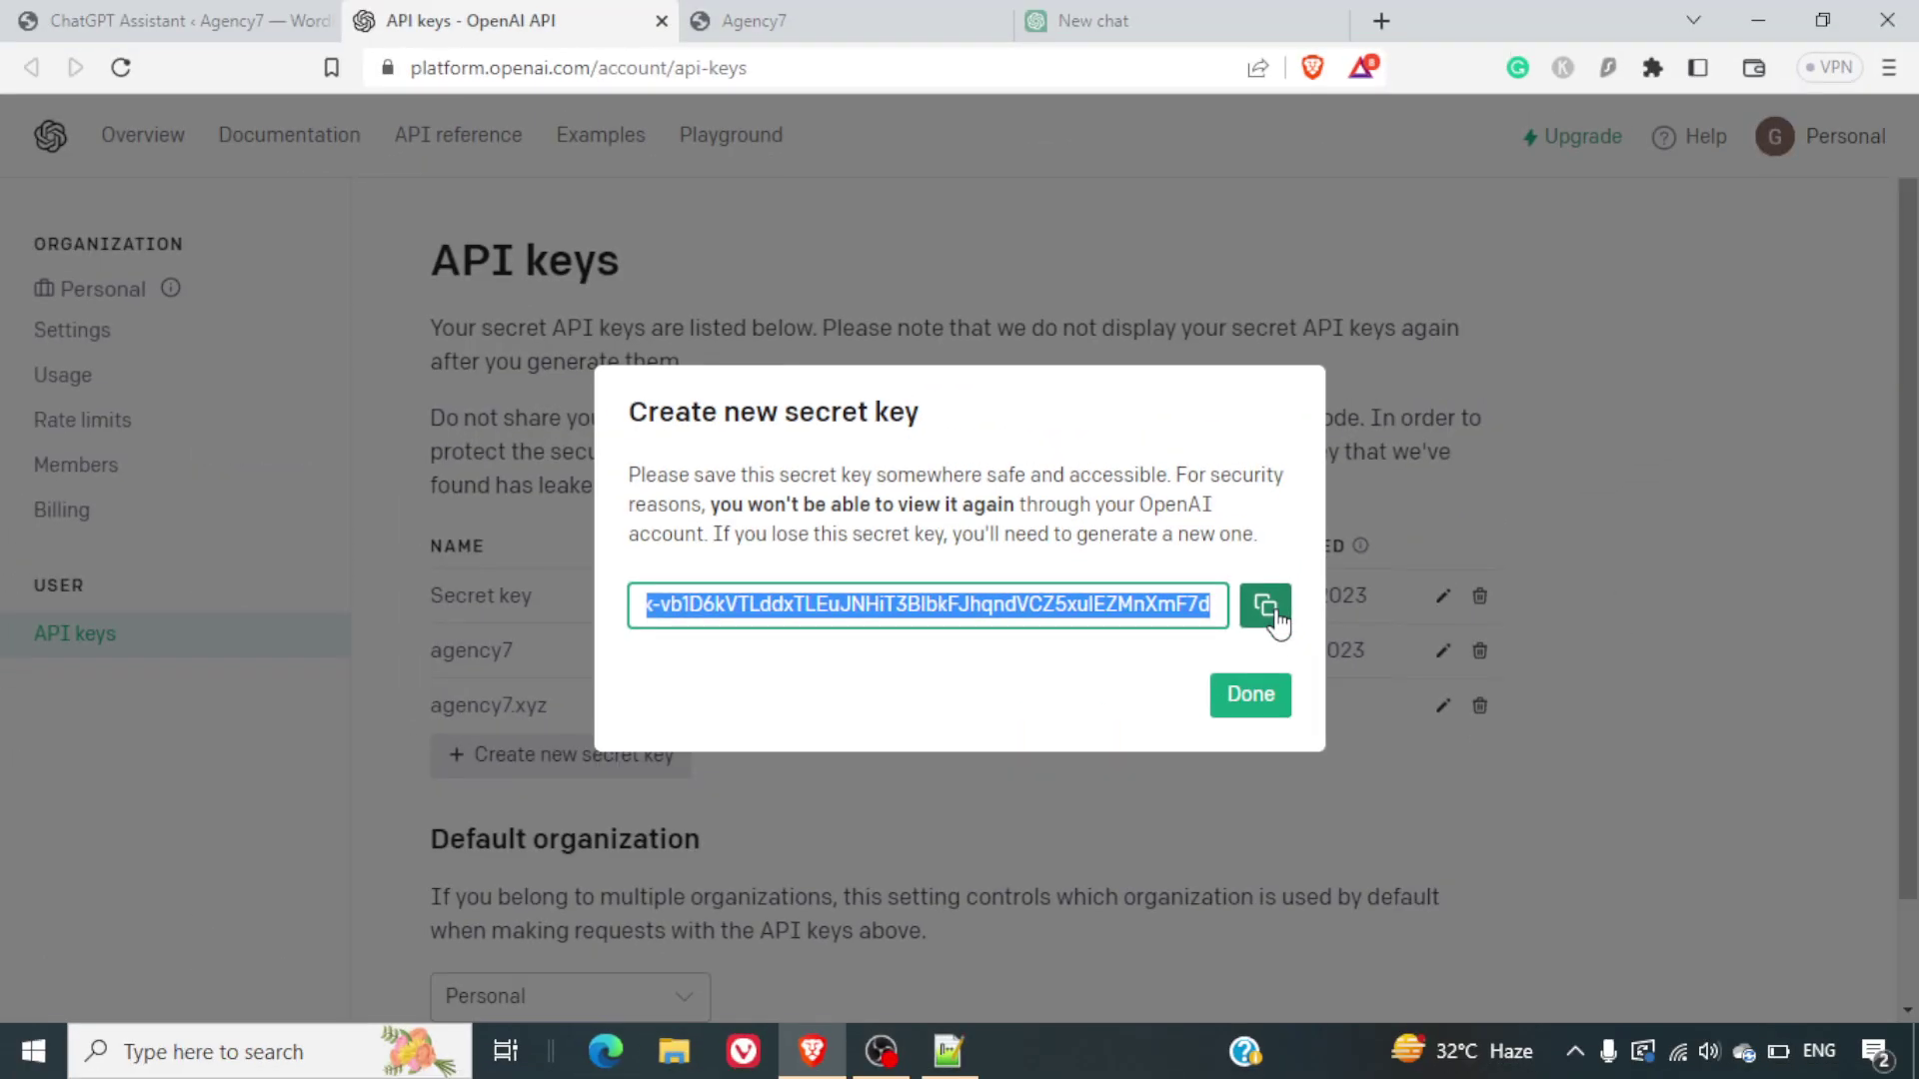
click(1268, 606)
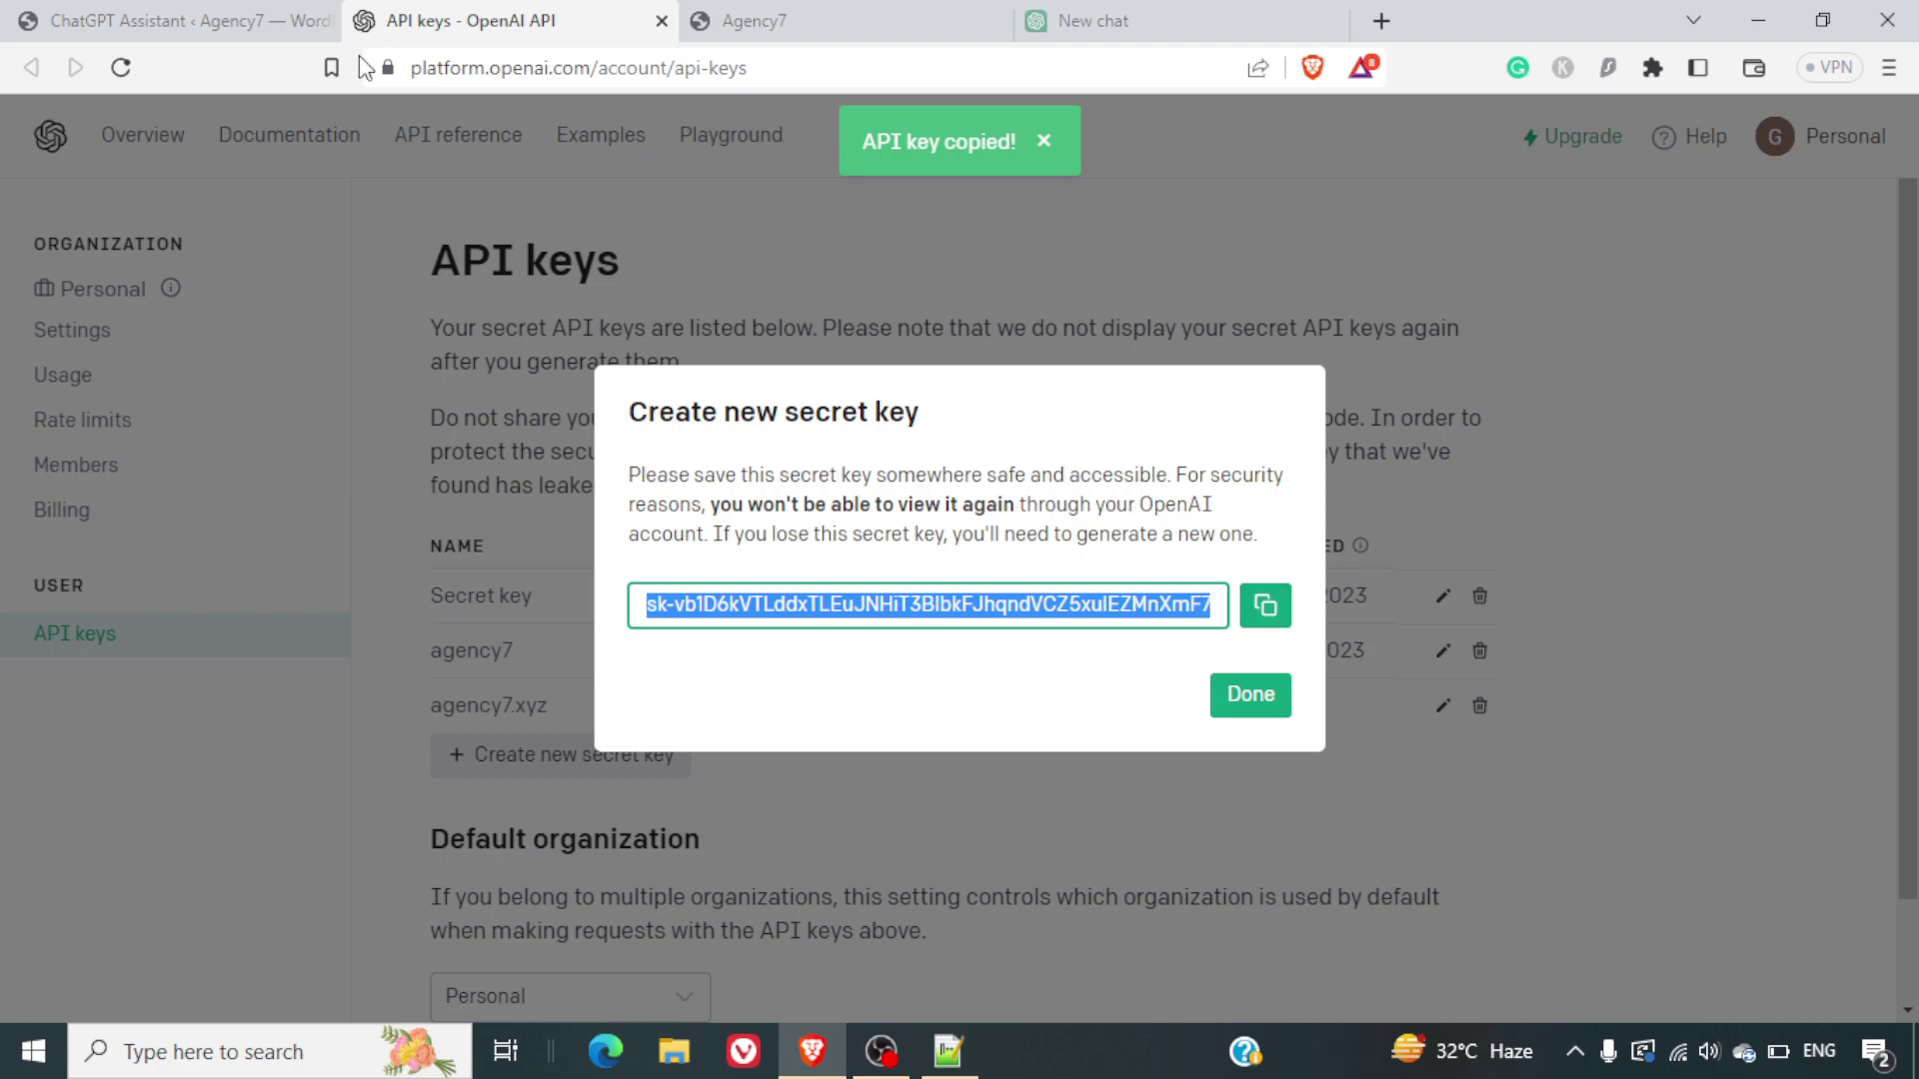
click(277, 21)
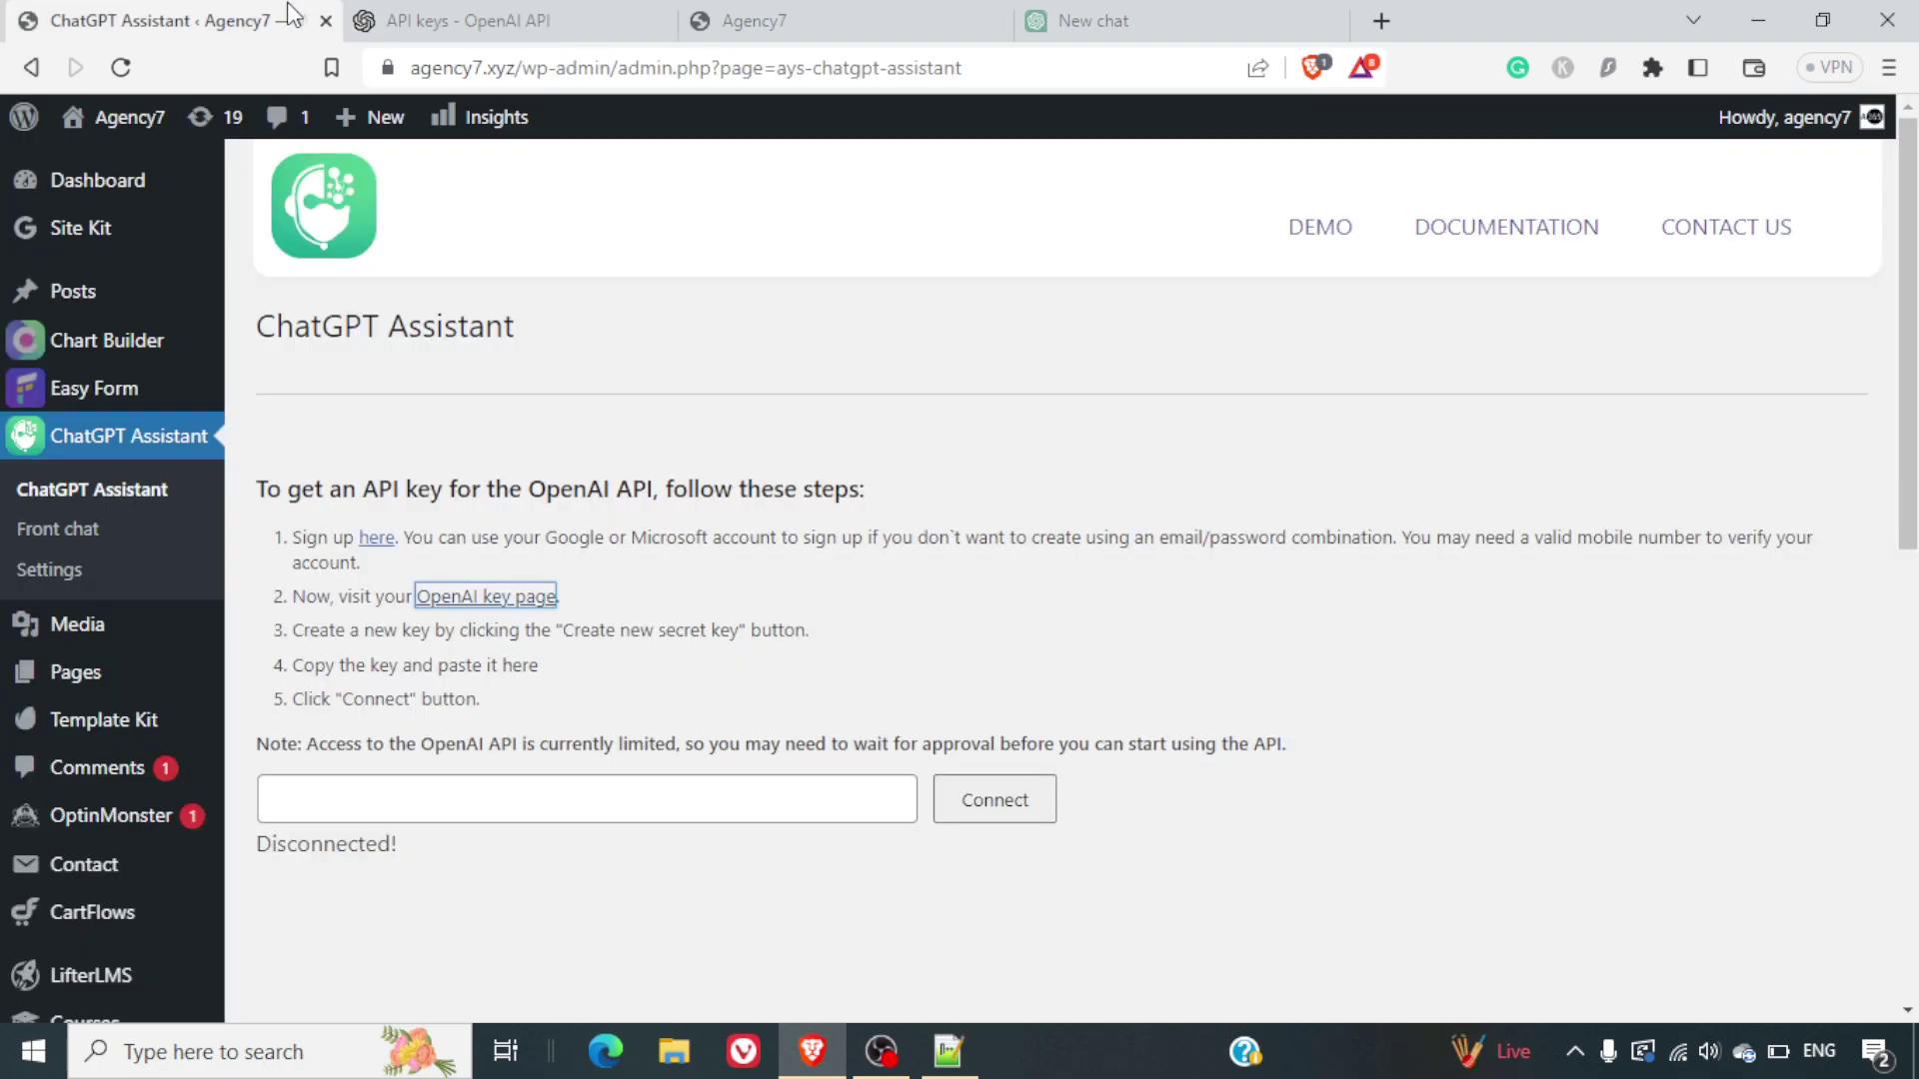
Step: Paste the copied OpenAI key into the API key field and connect the plugin
click(706, 812)
key(ctrl+v)
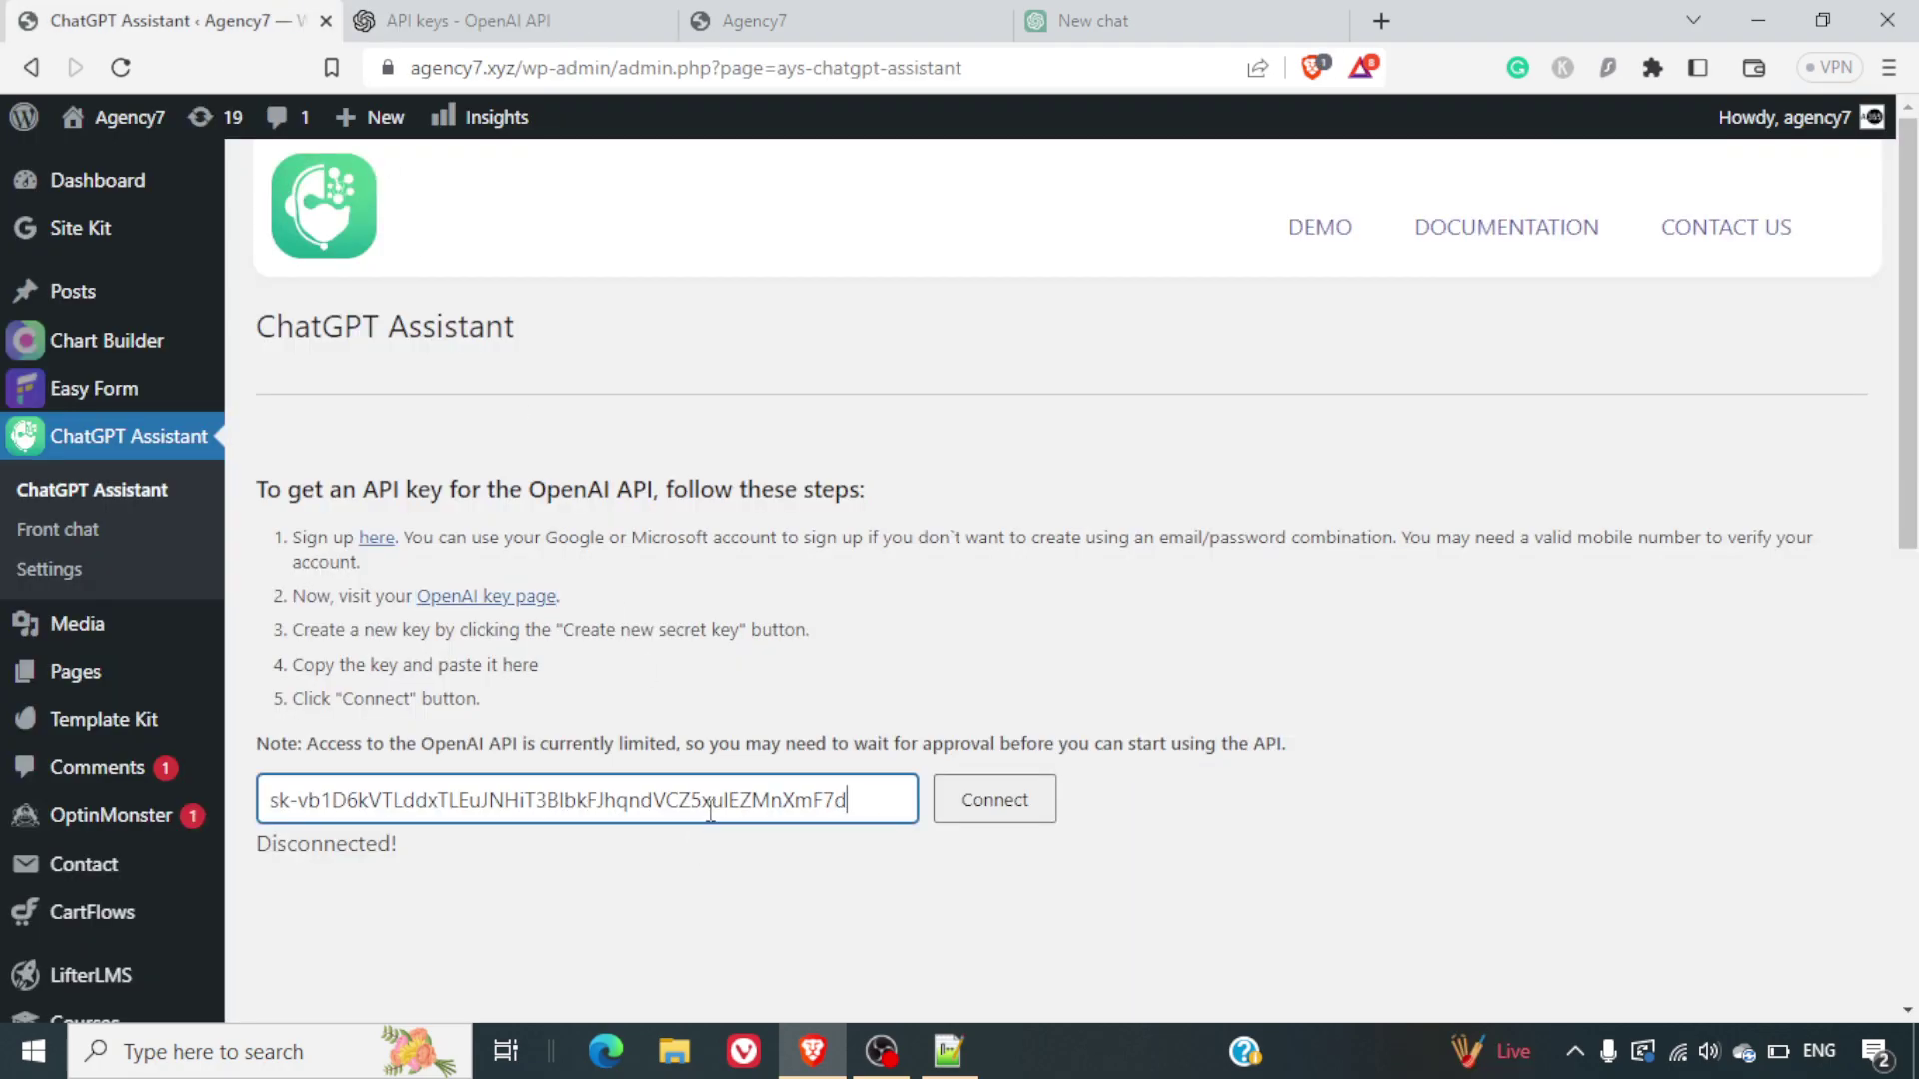
click(995, 822)
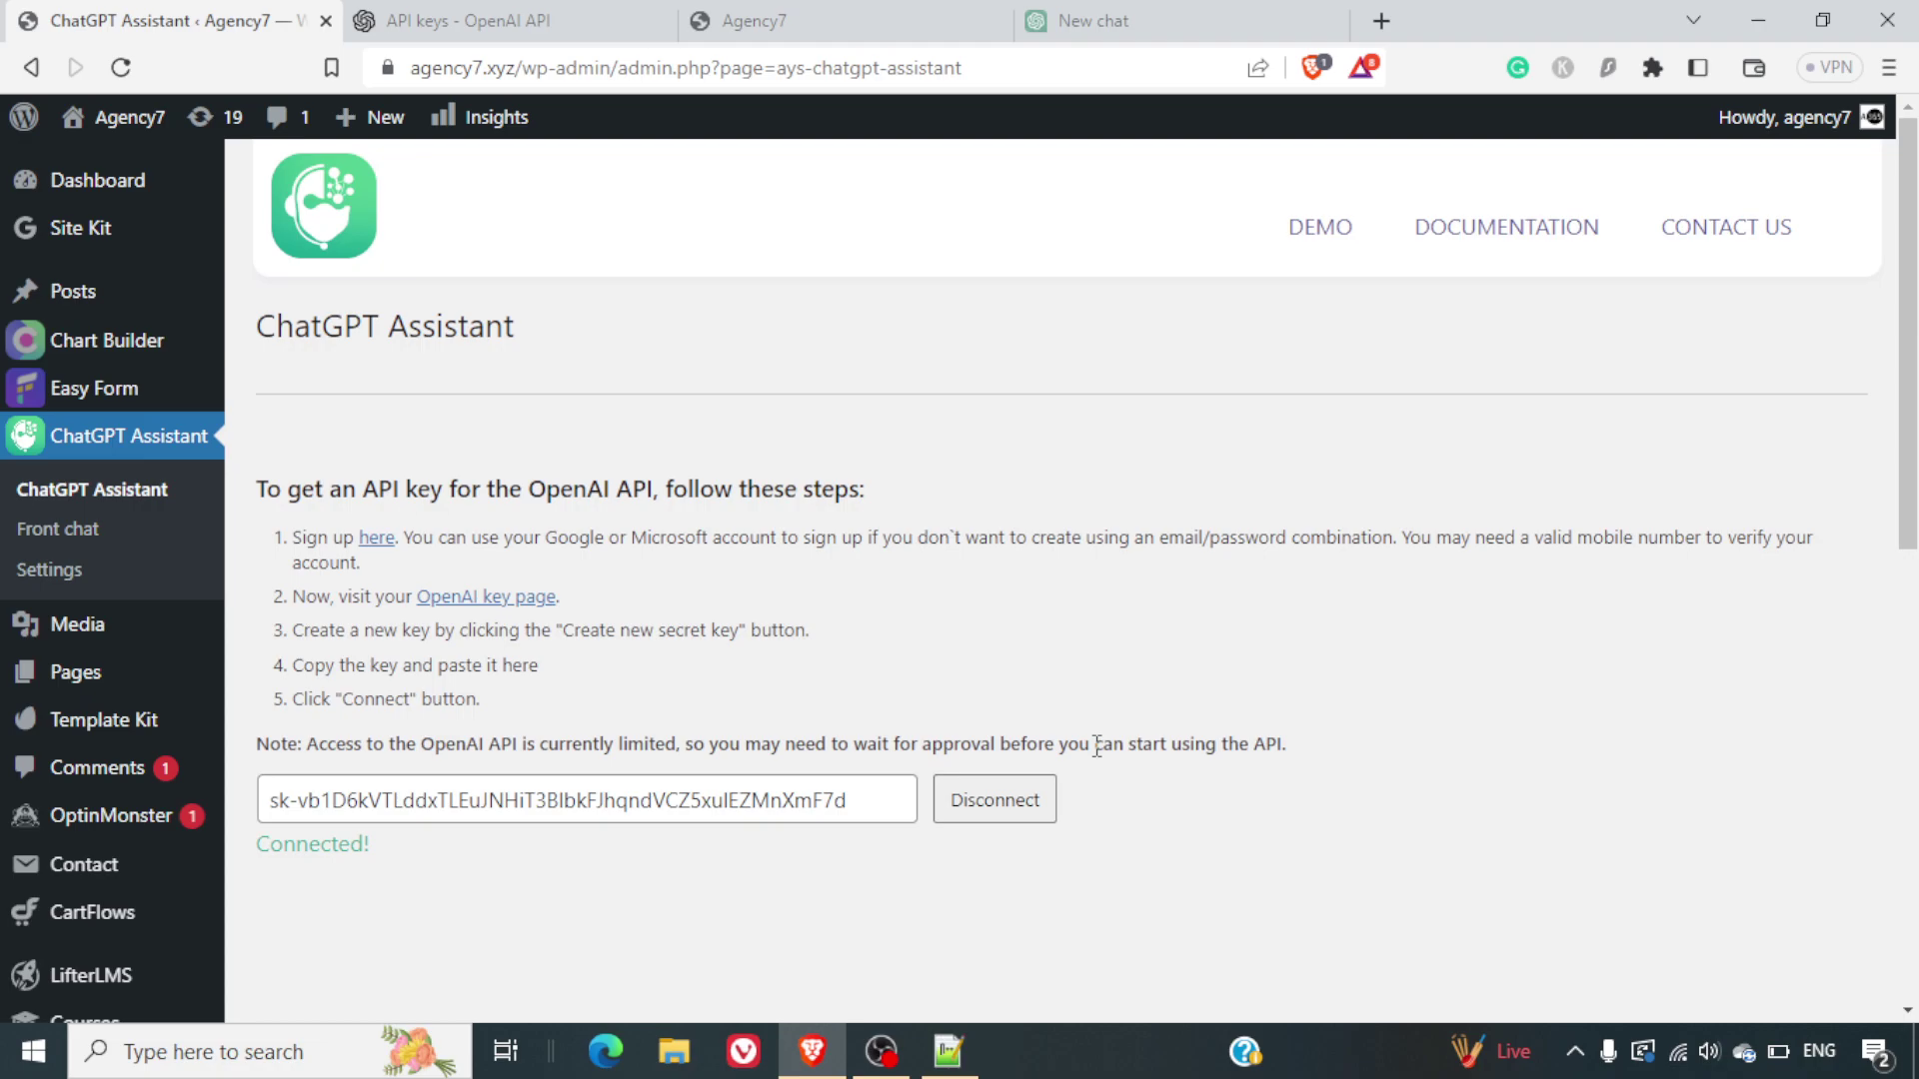
Step: Reload the Agency7 storefront so the chat assistant widget loads
click(742, 12)
click(126, 66)
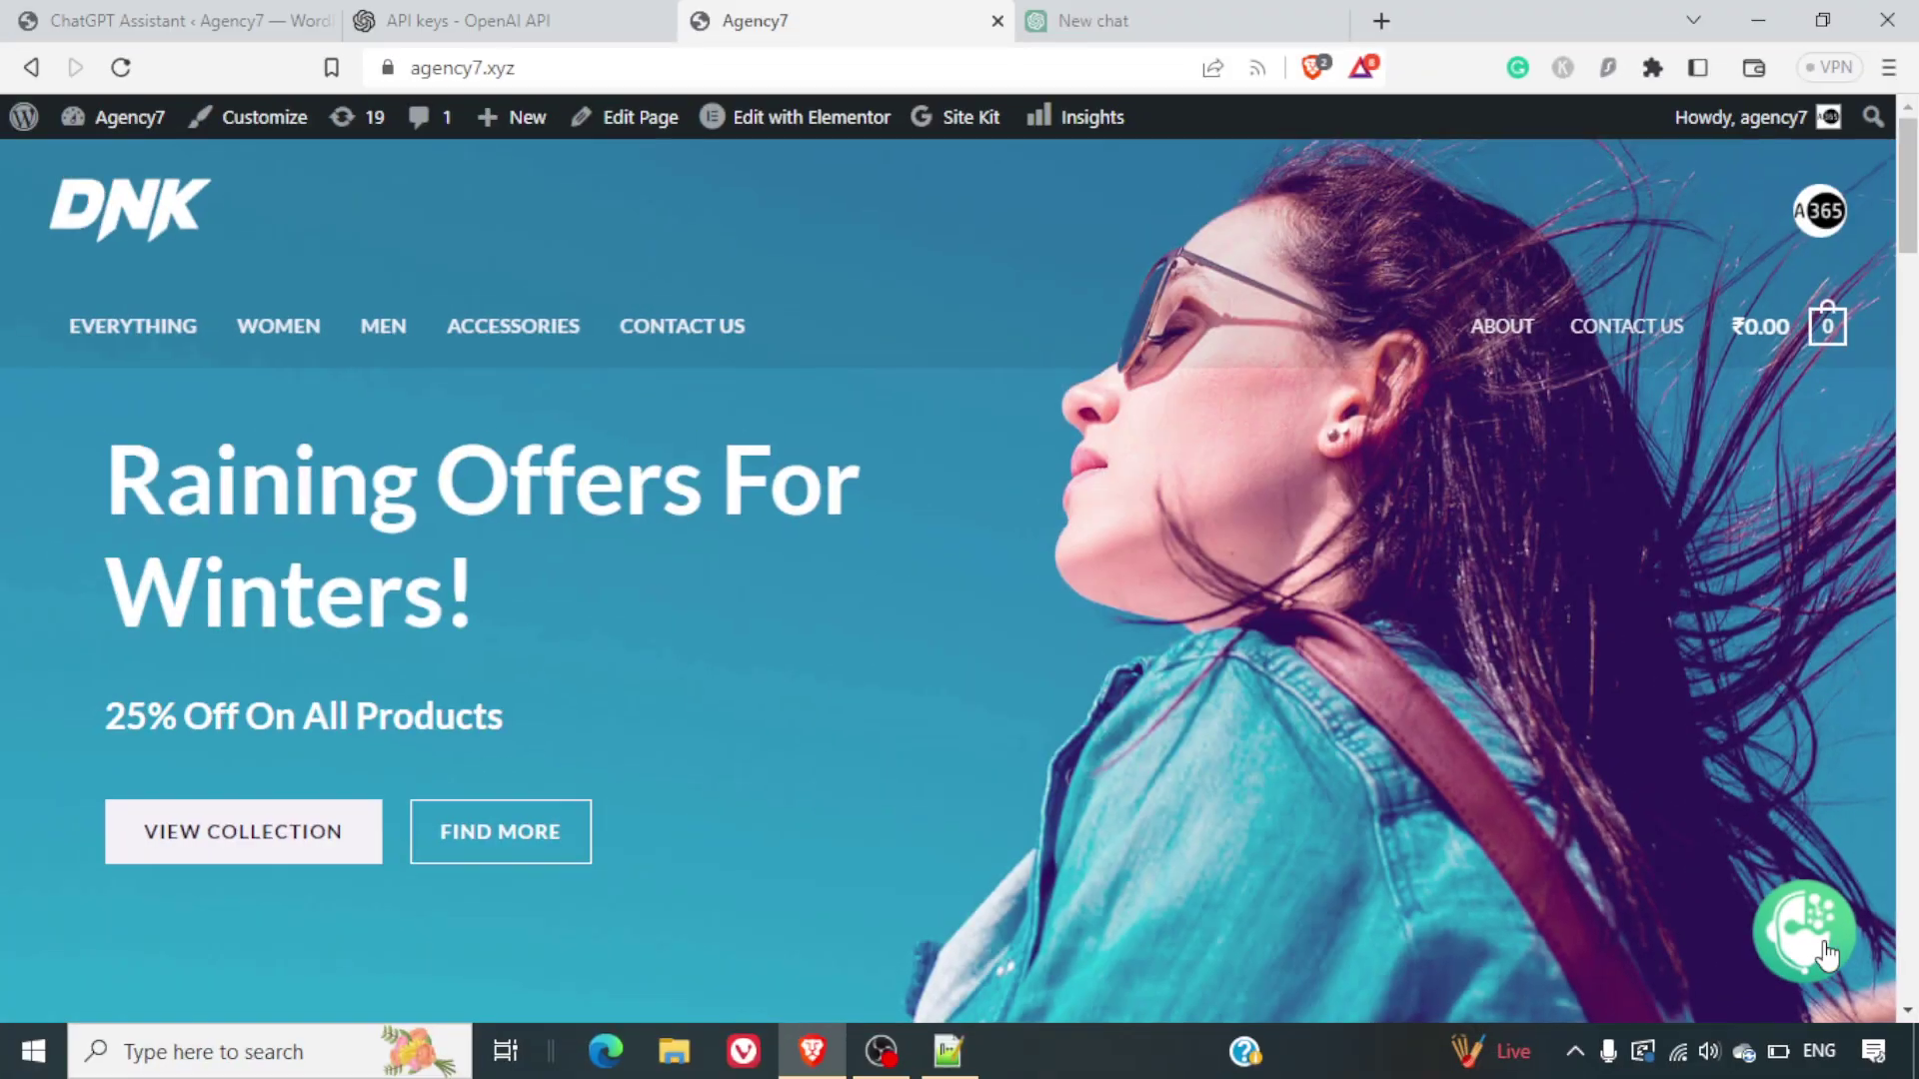
Step: Preview the storefront chat, close the new-key dialog on OpenAI, and go back to the ChatGPT Assistant tab
click(1826, 955)
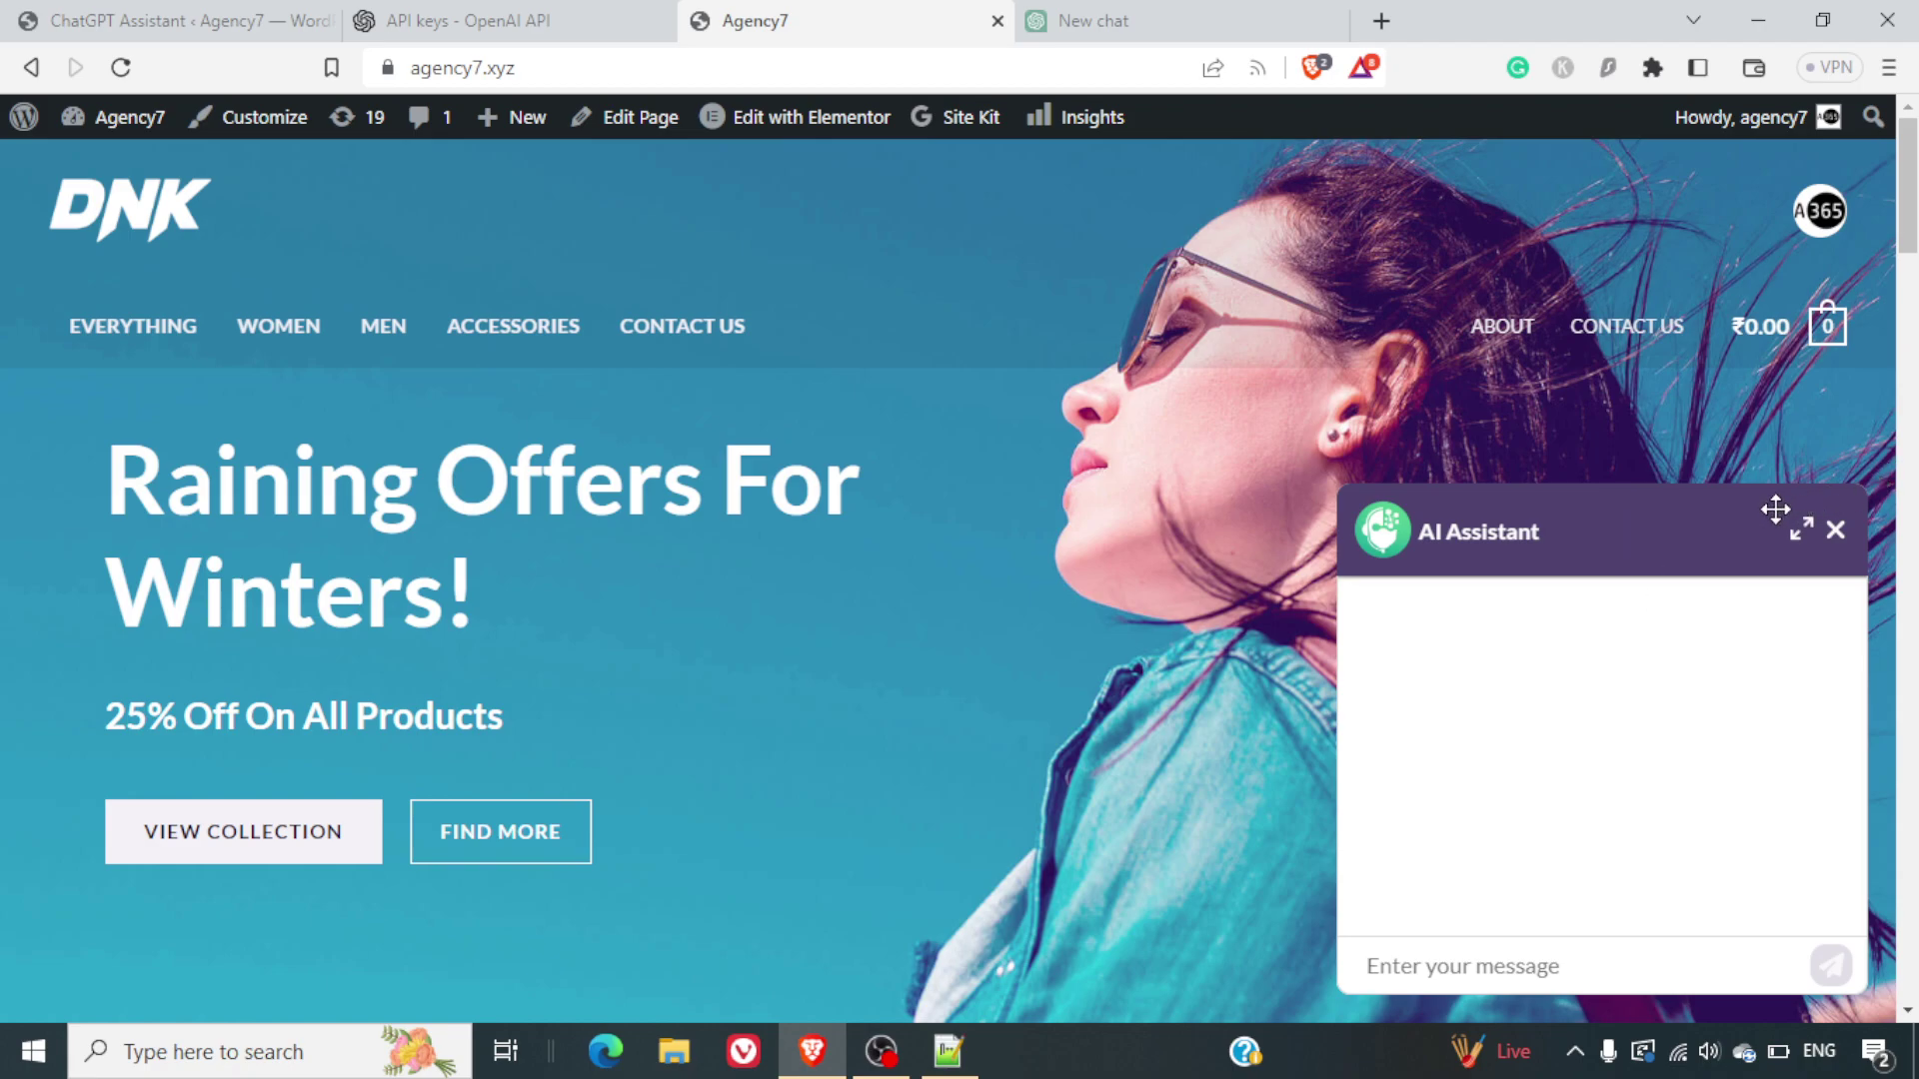
click(511, 15)
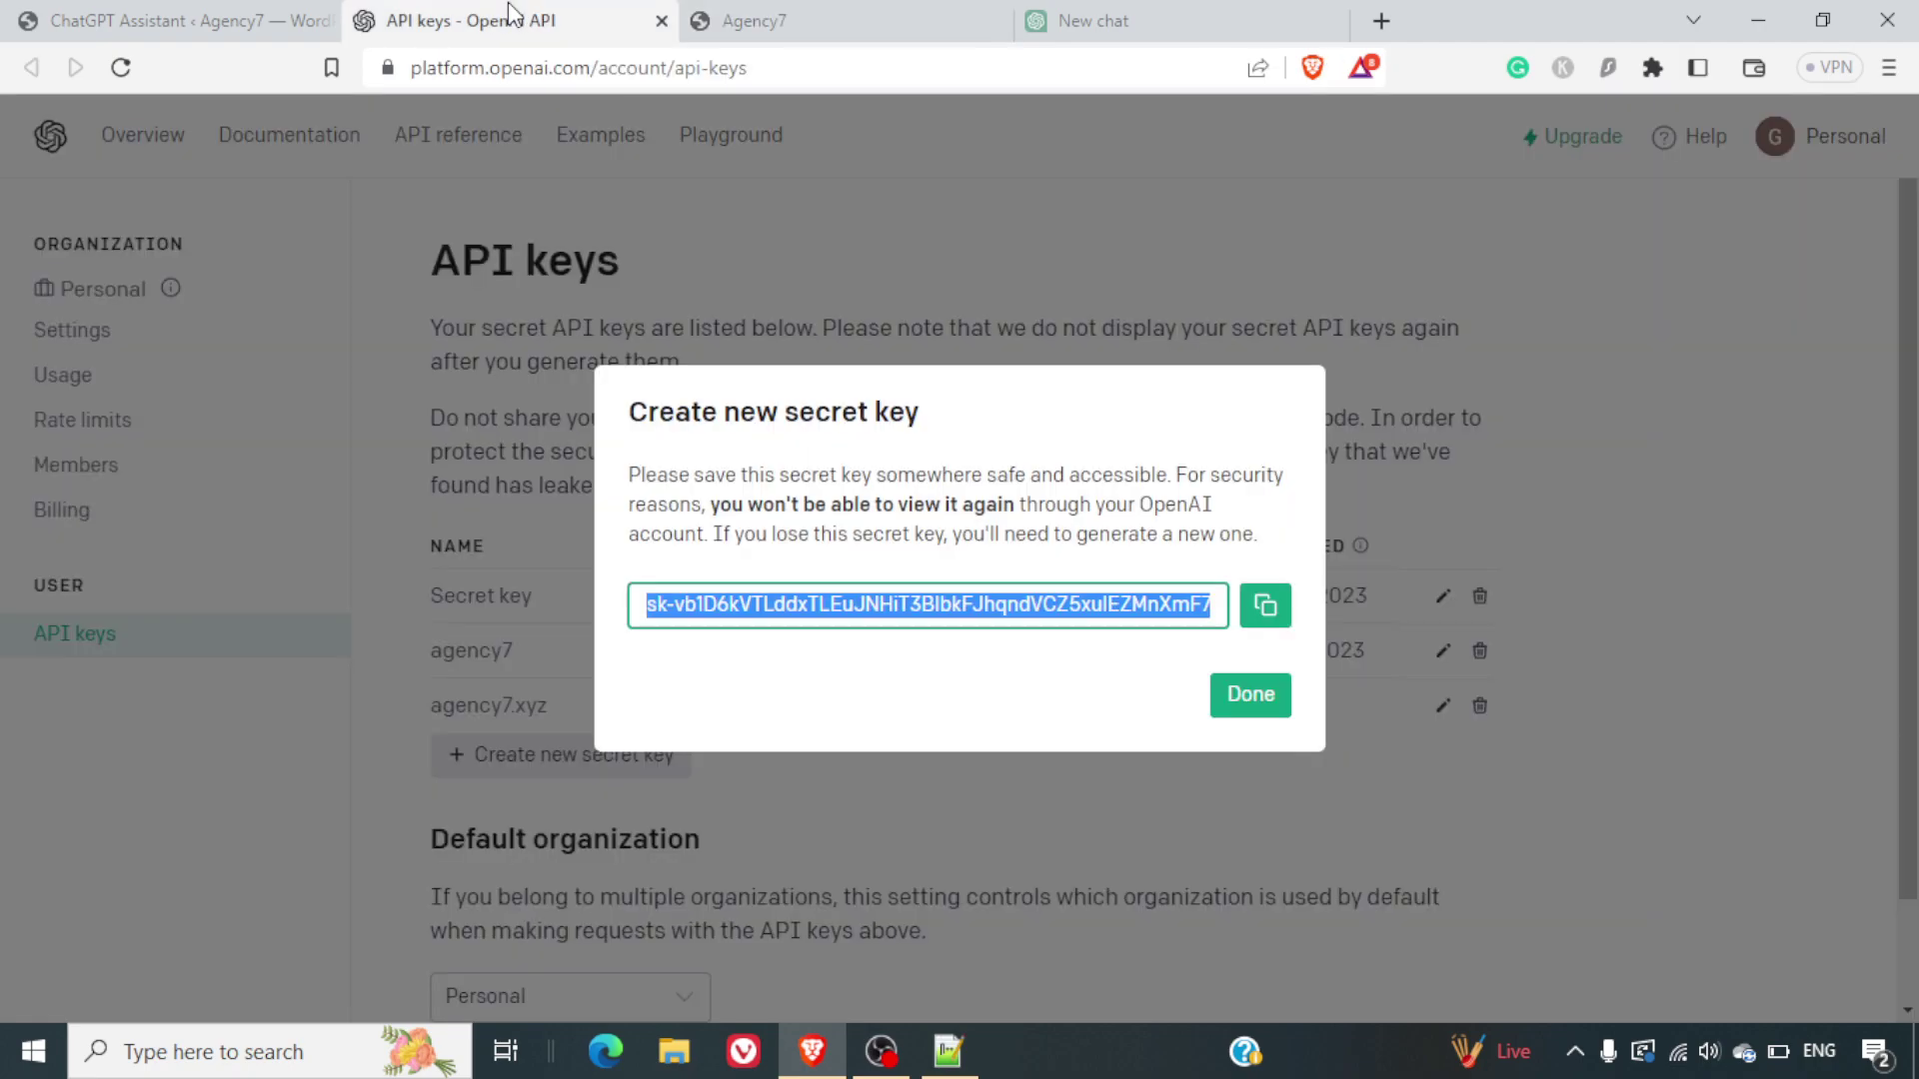
click(1256, 697)
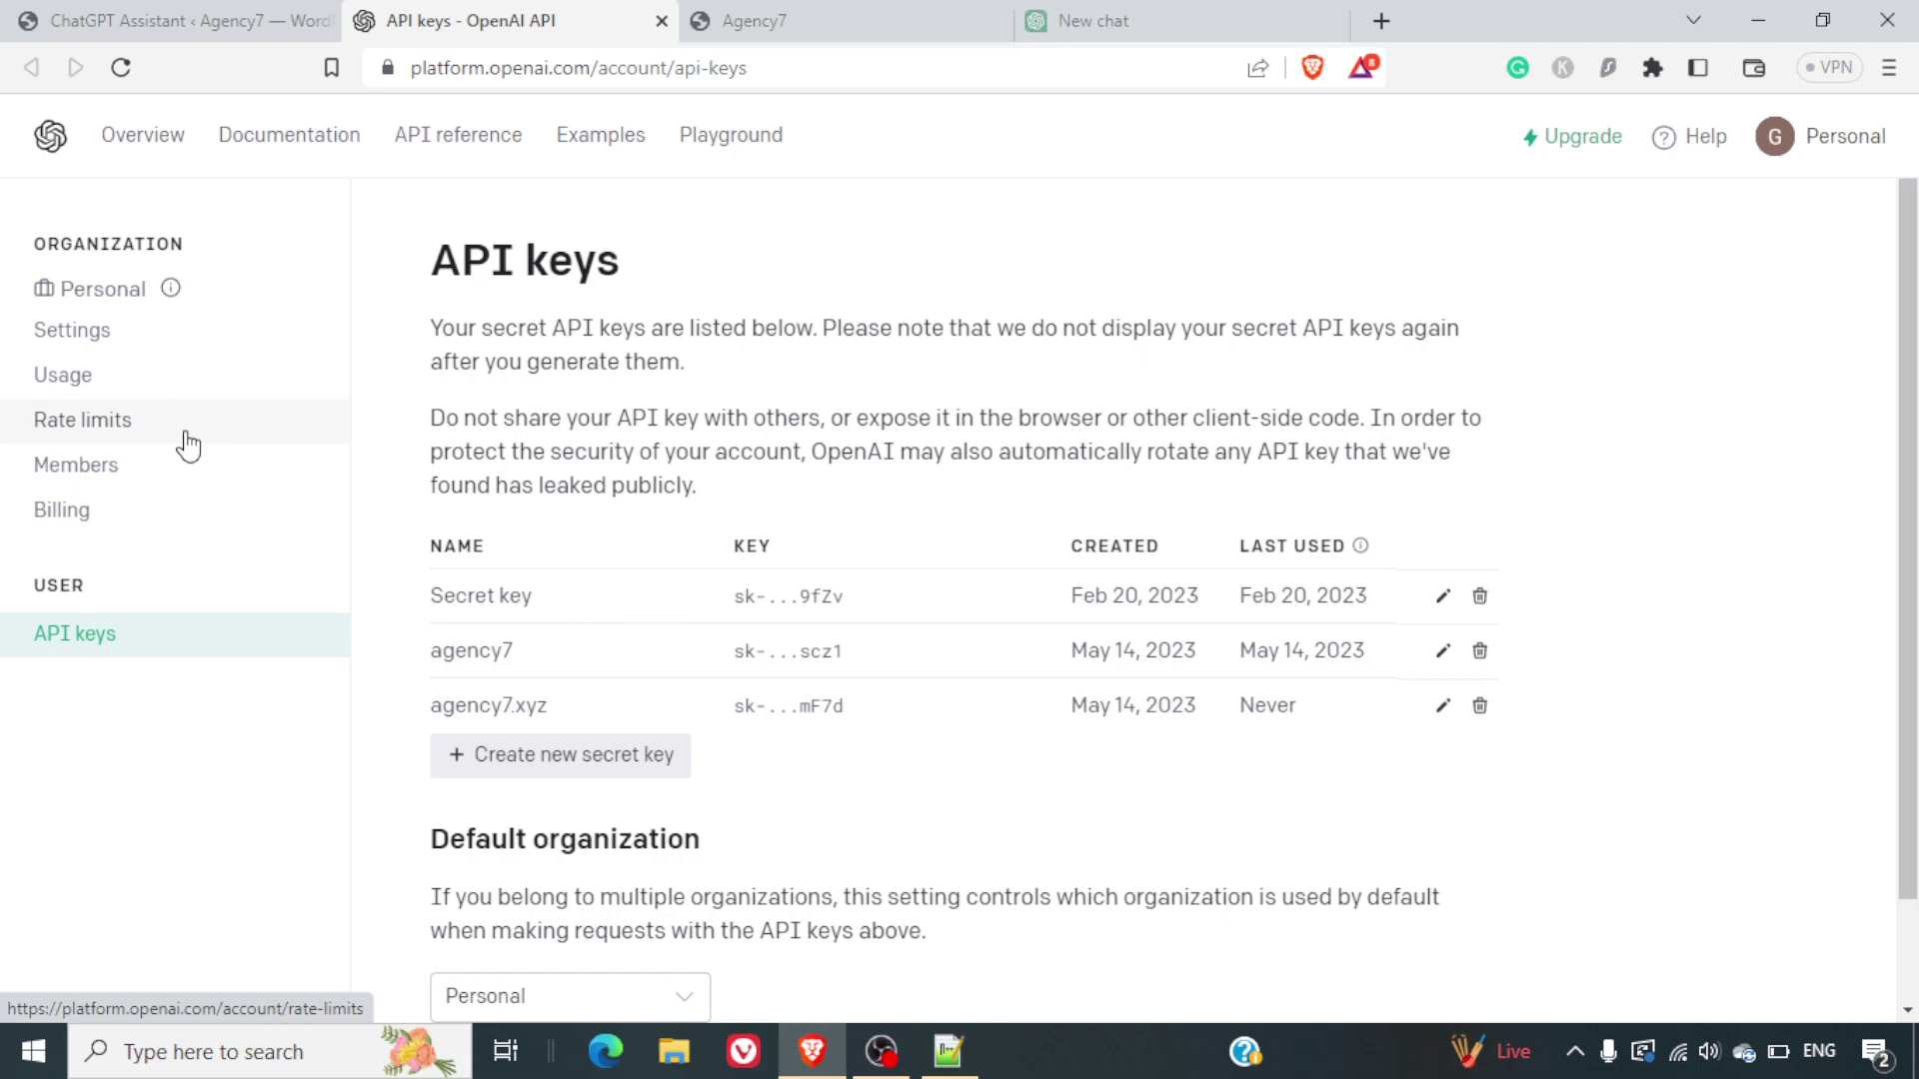
click(930, 19)
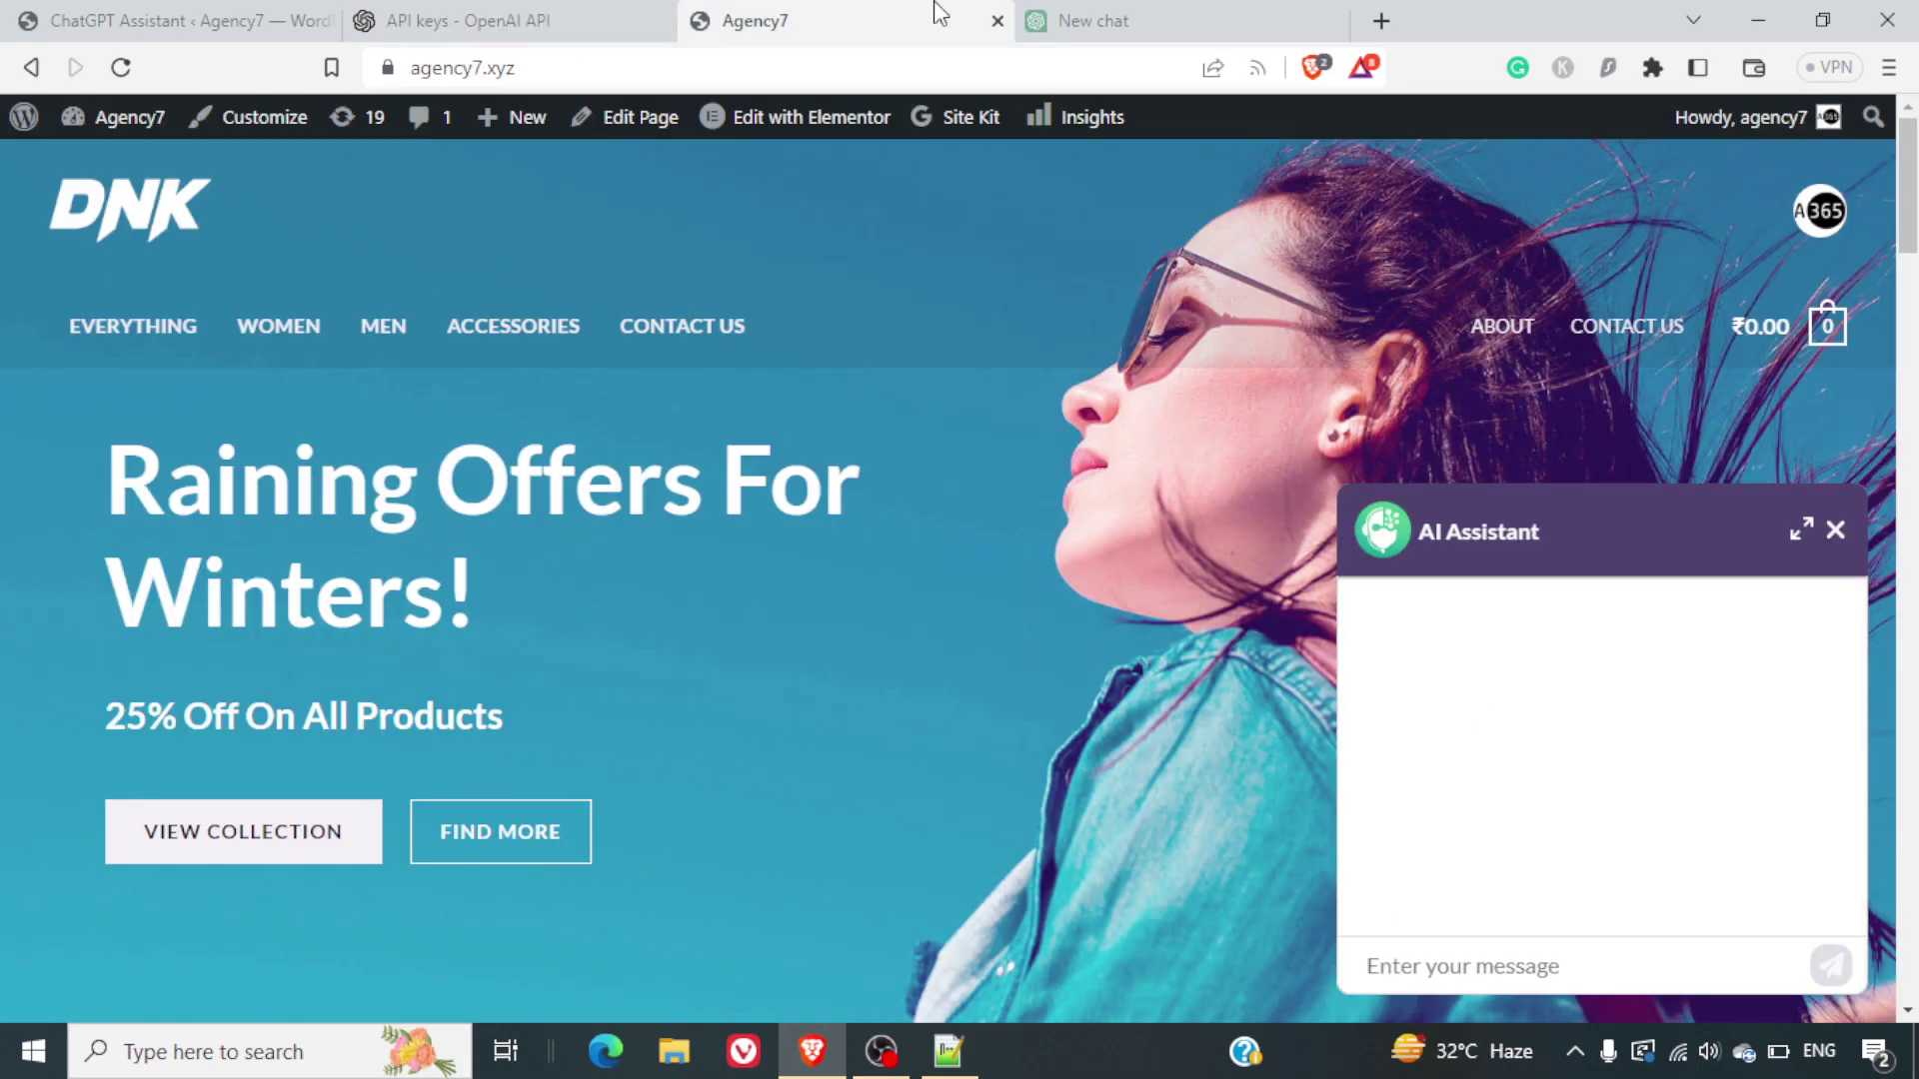
Step: Go to Front chat settings and try the all-pages-except display option with its post types
click(255, 12)
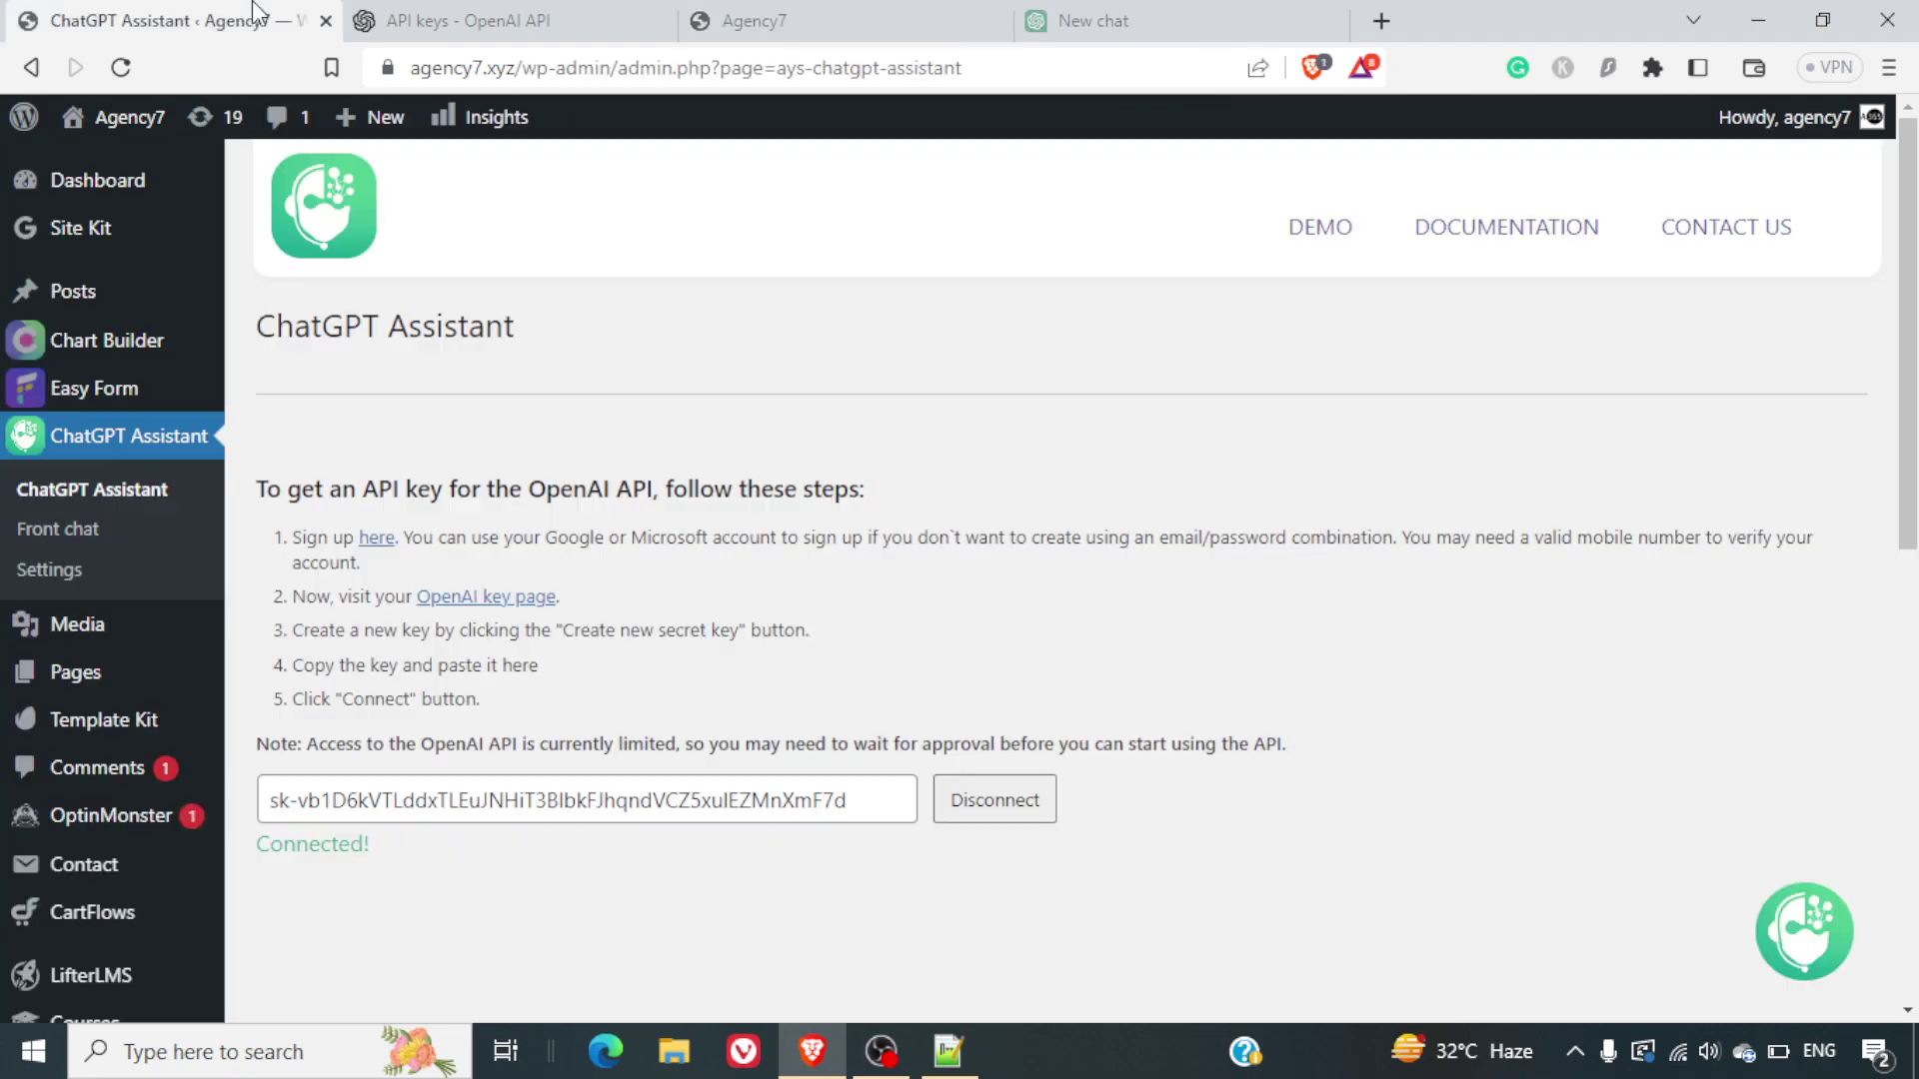
click(83, 552)
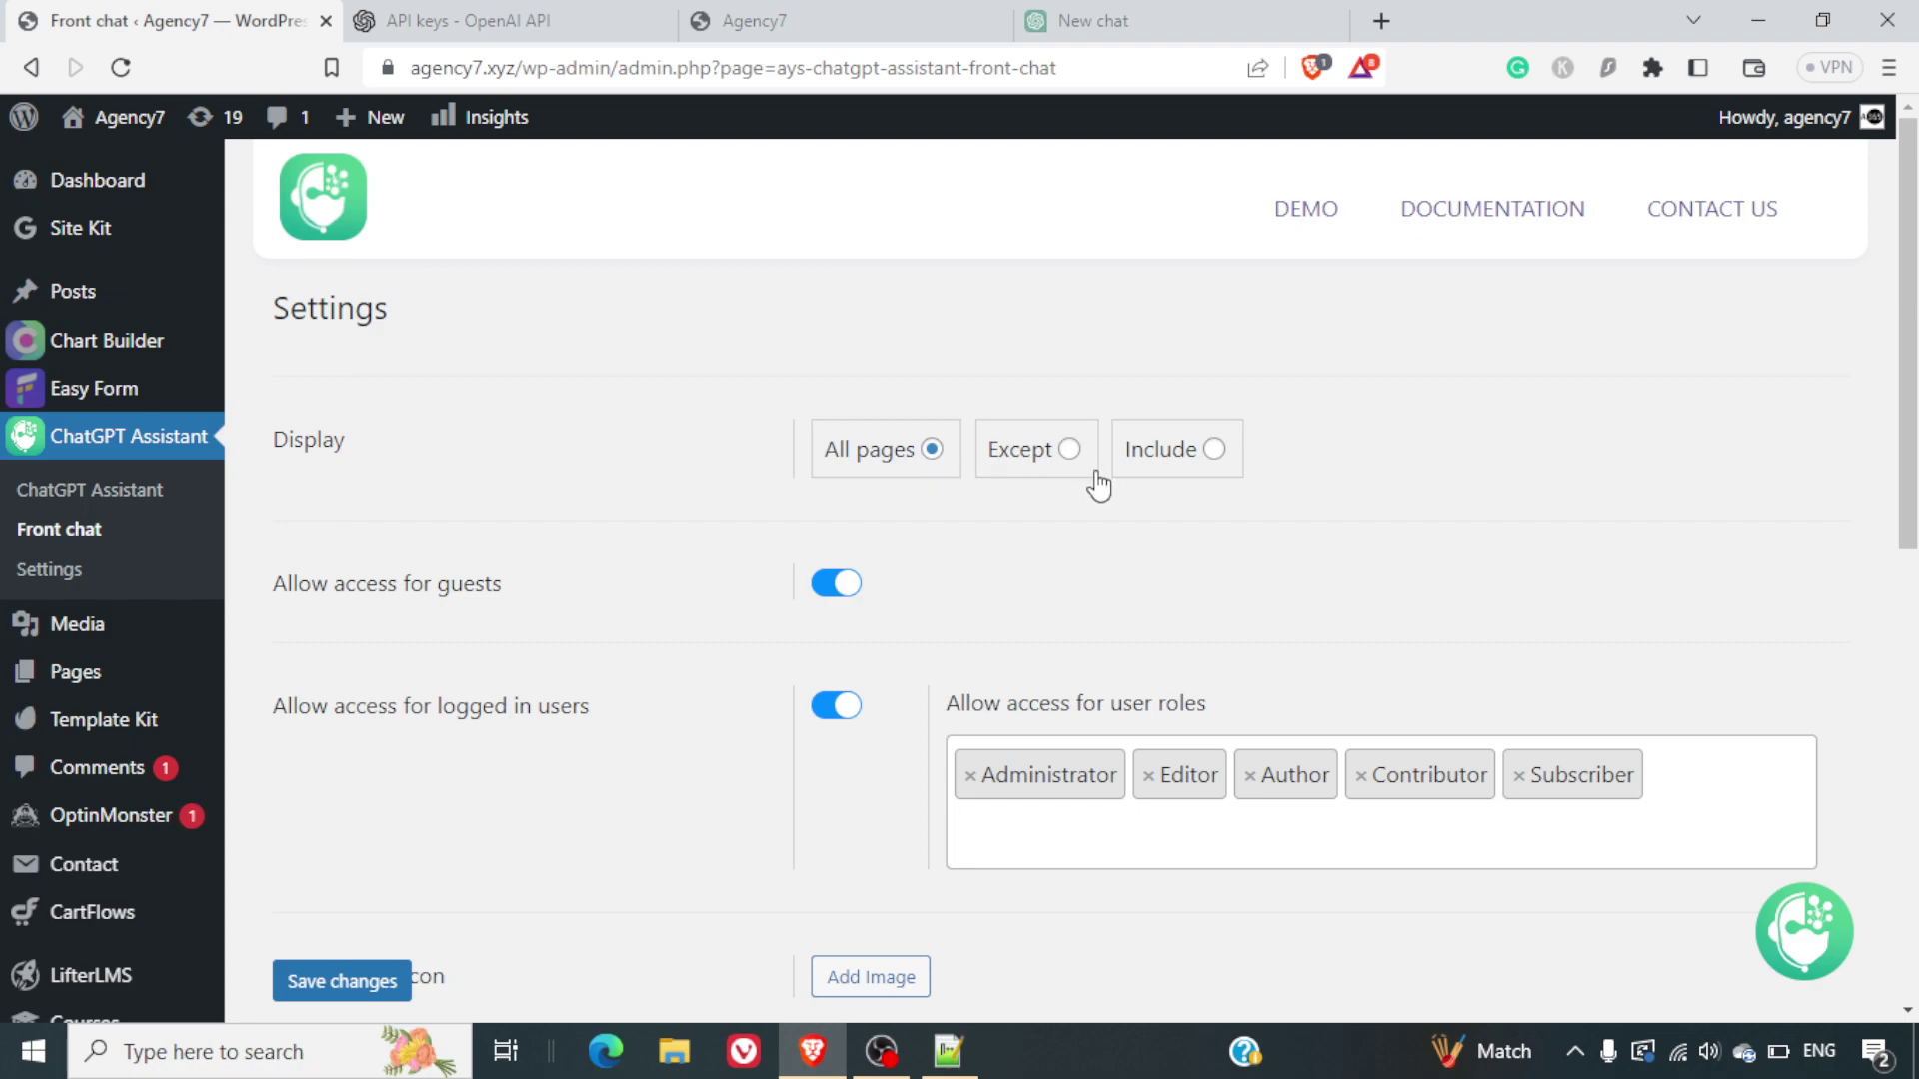
scroll(1028, 570, down, 1)
click(1068, 337)
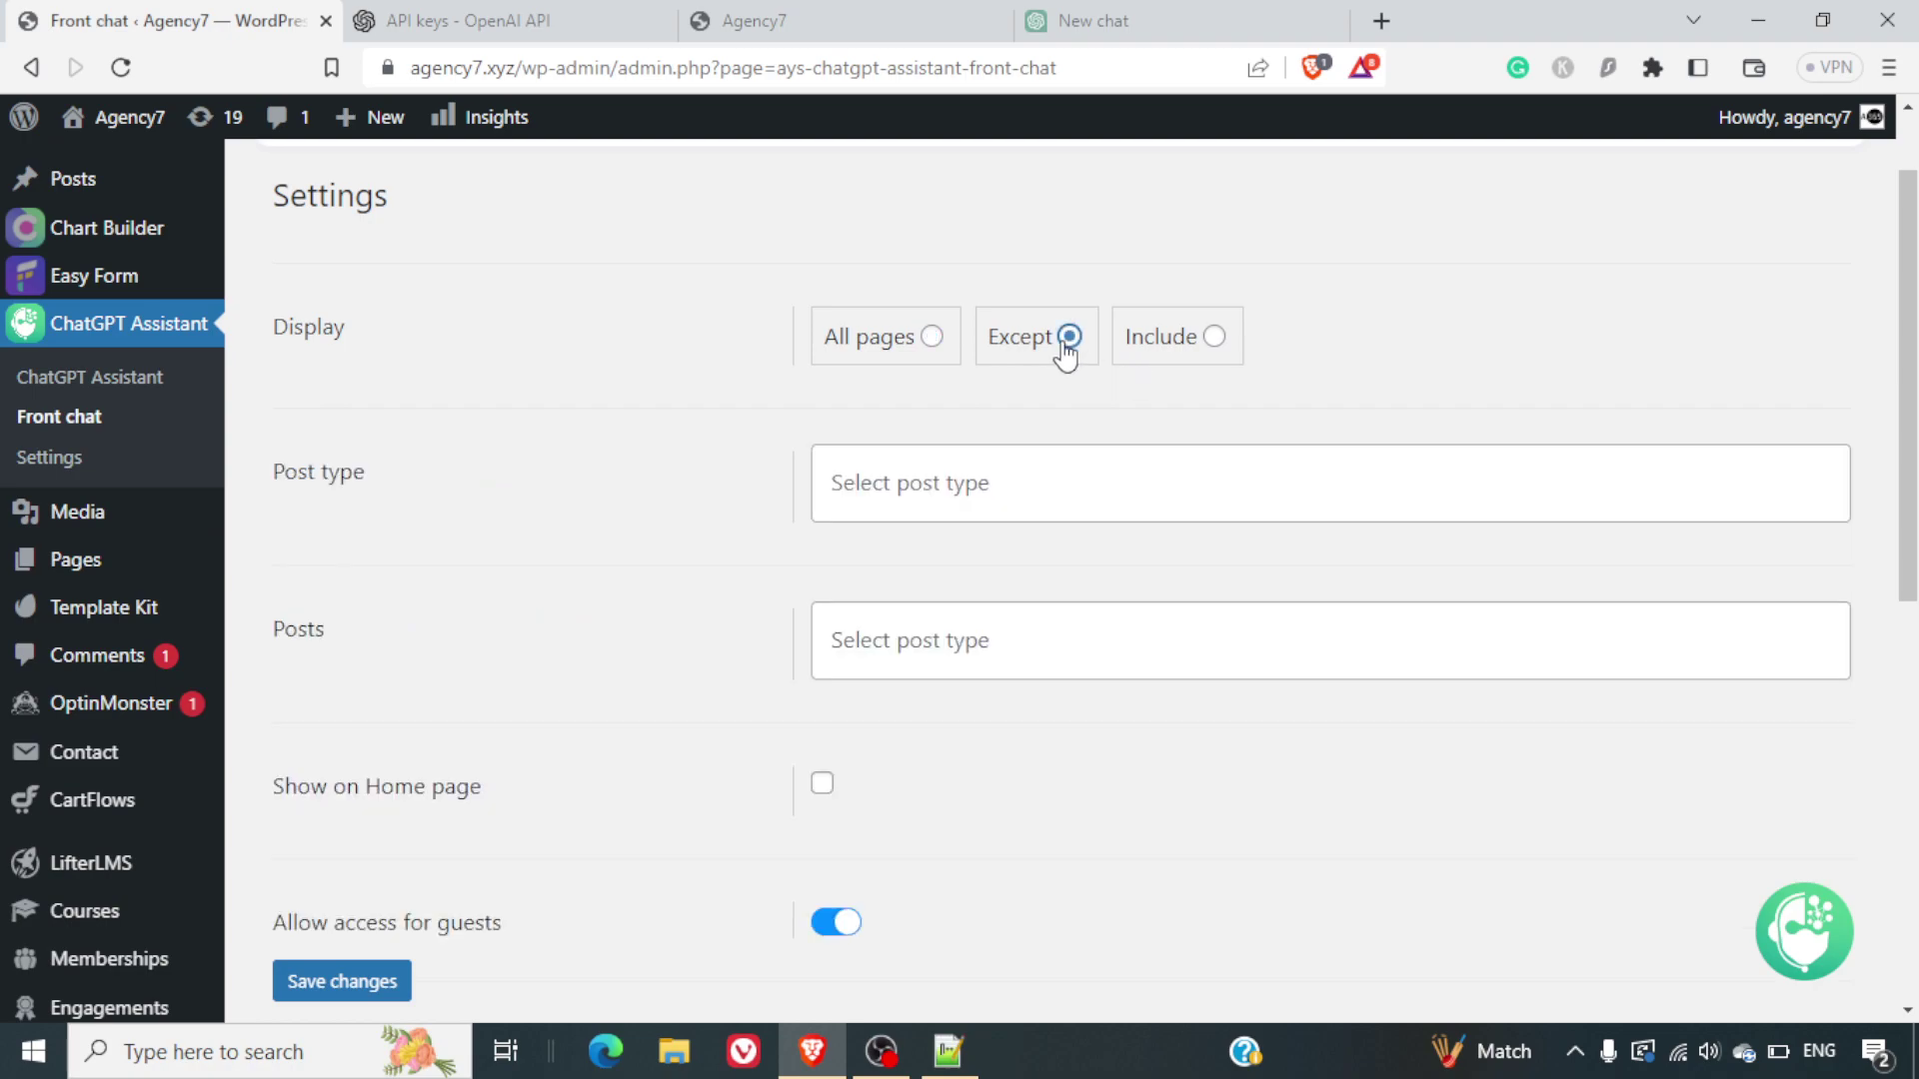
click(904, 507)
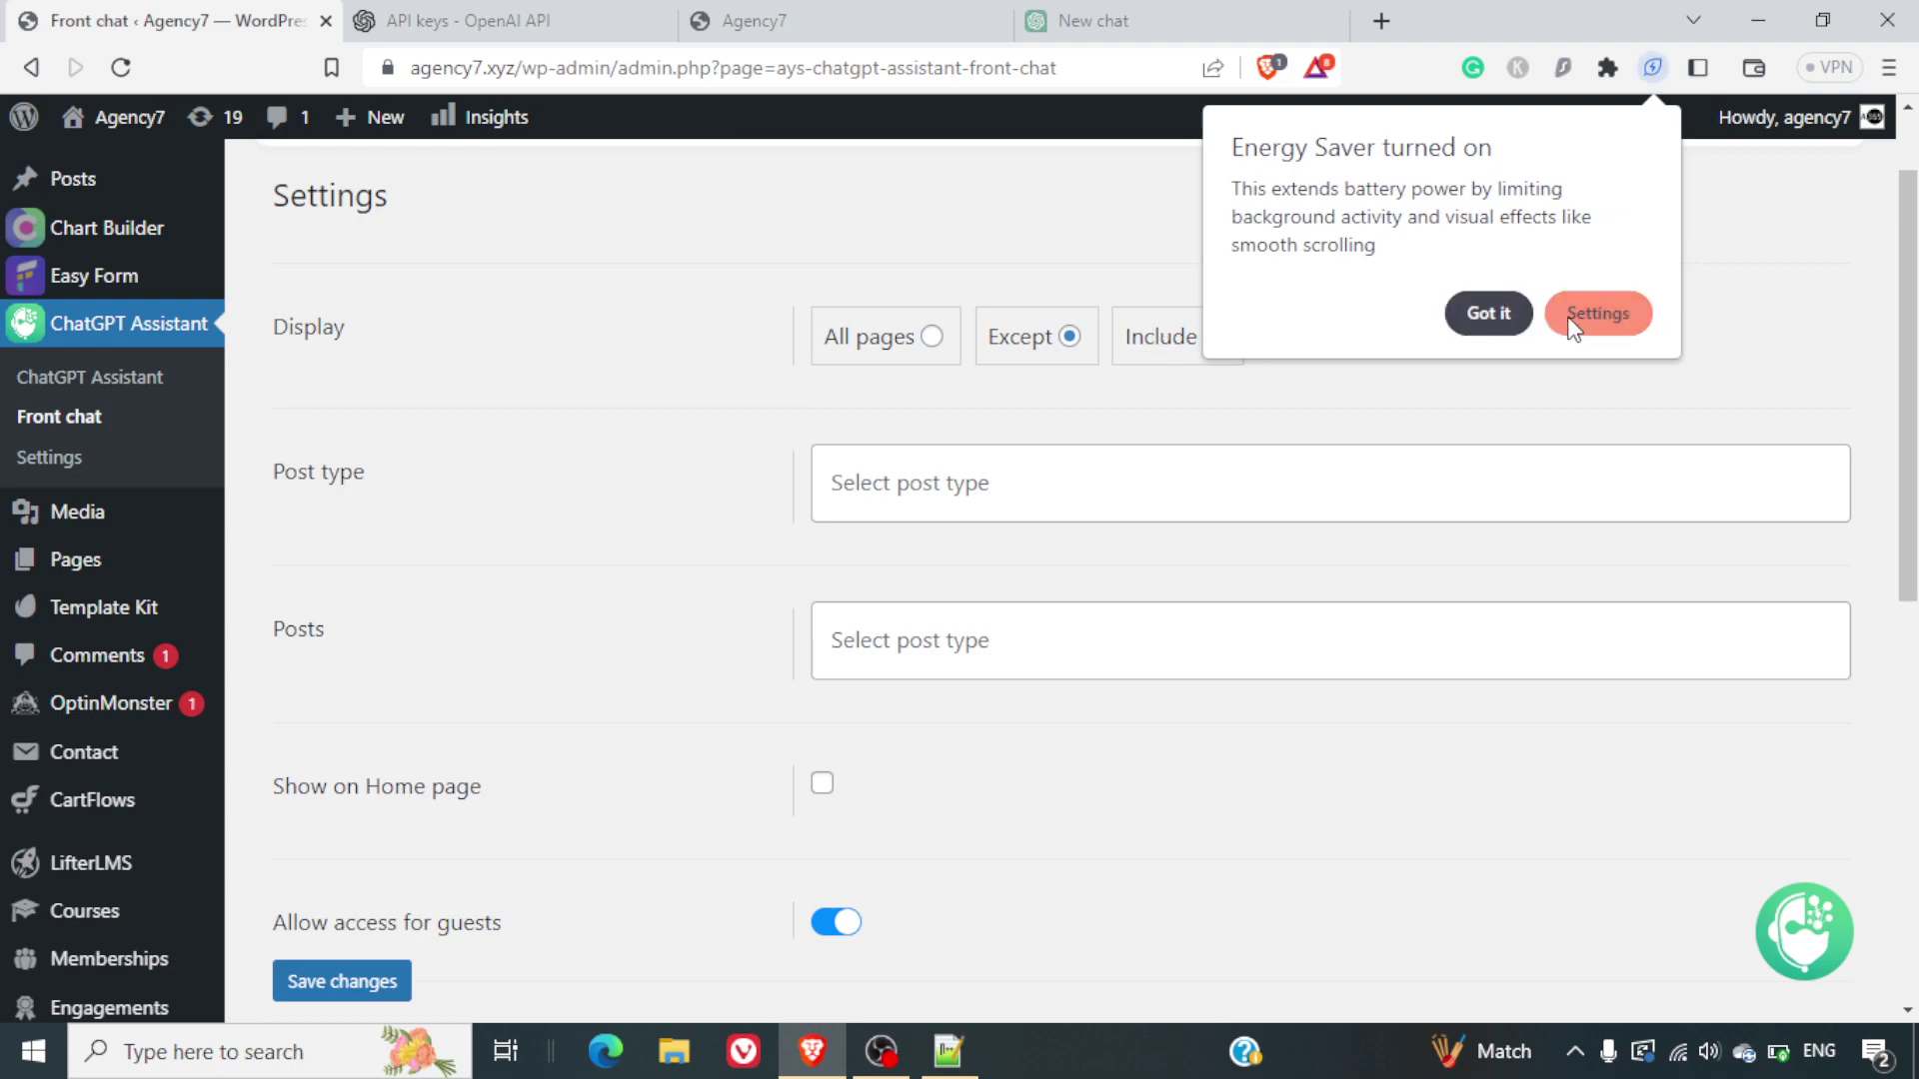
Step: Dismiss the energy saver notice and set the chat Display to Include
click(1481, 316)
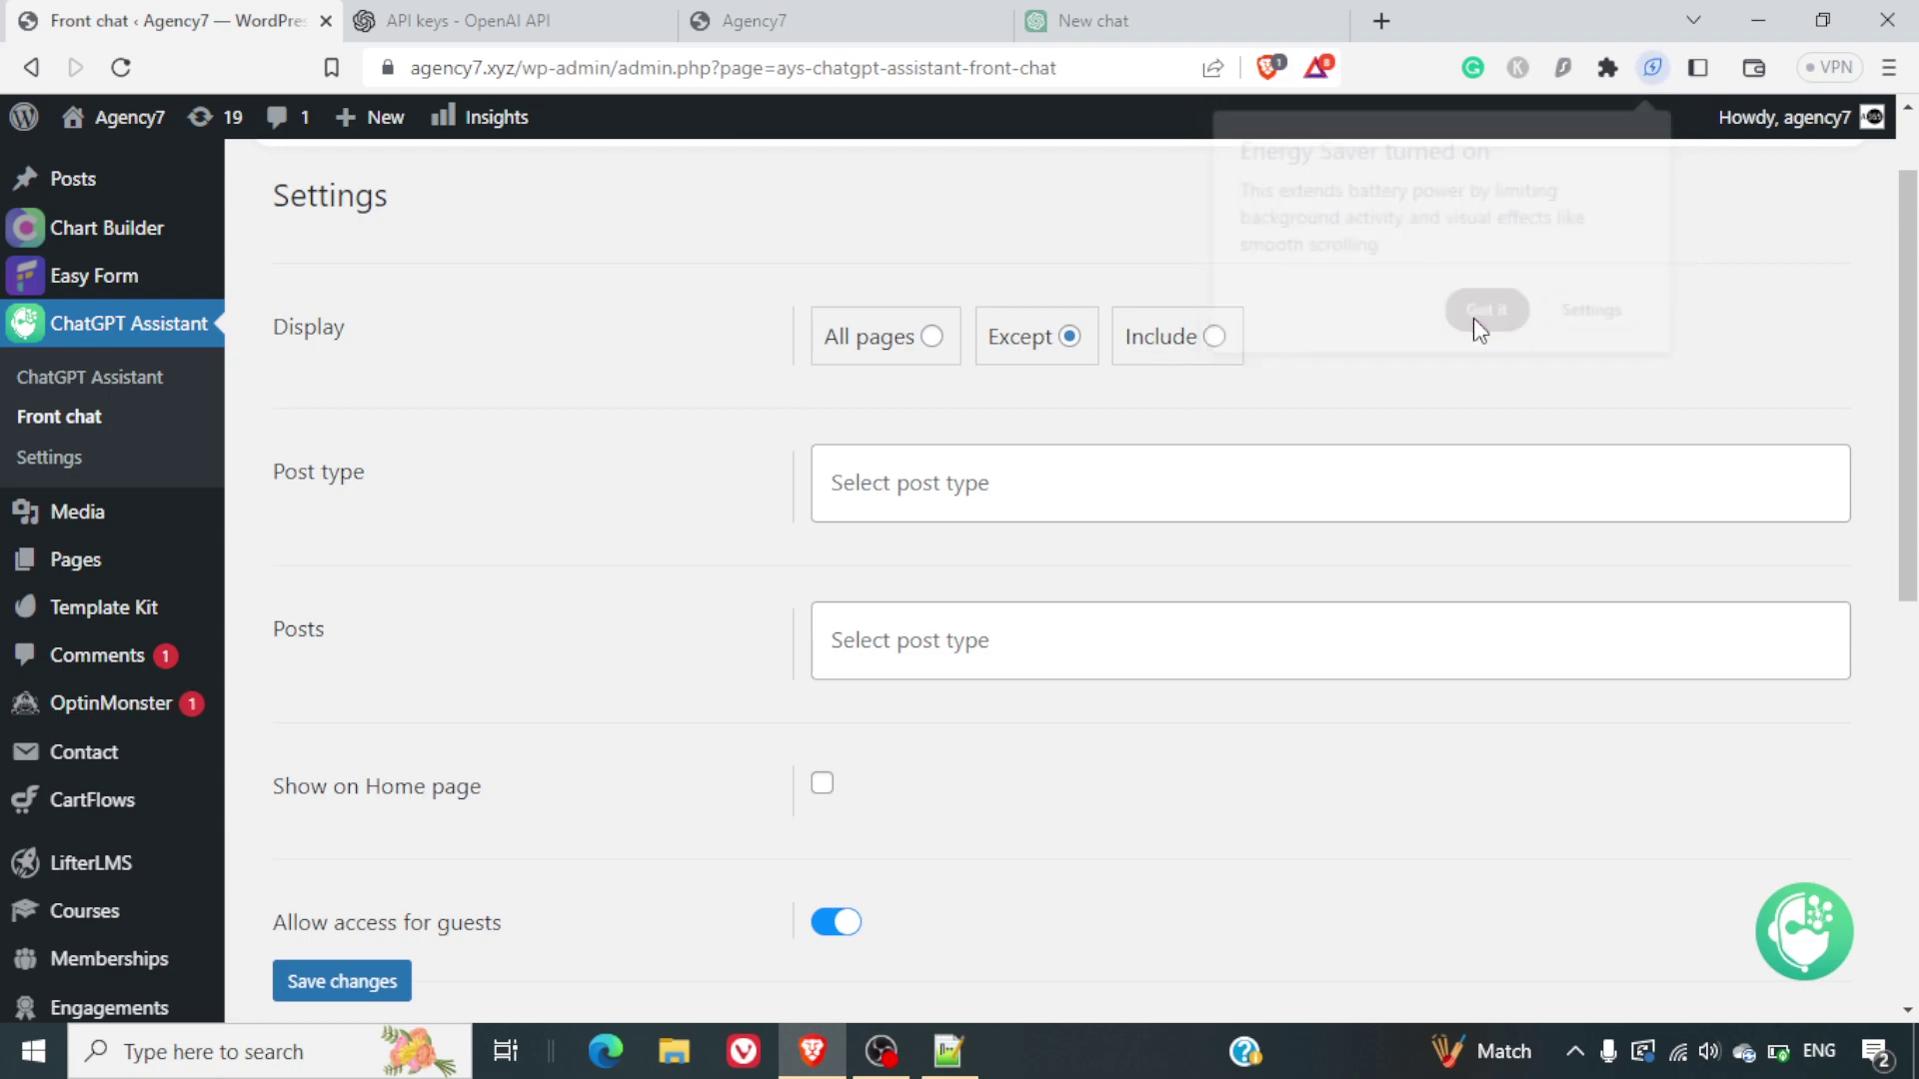
click(1189, 352)
drag(894, 340, 905, 339)
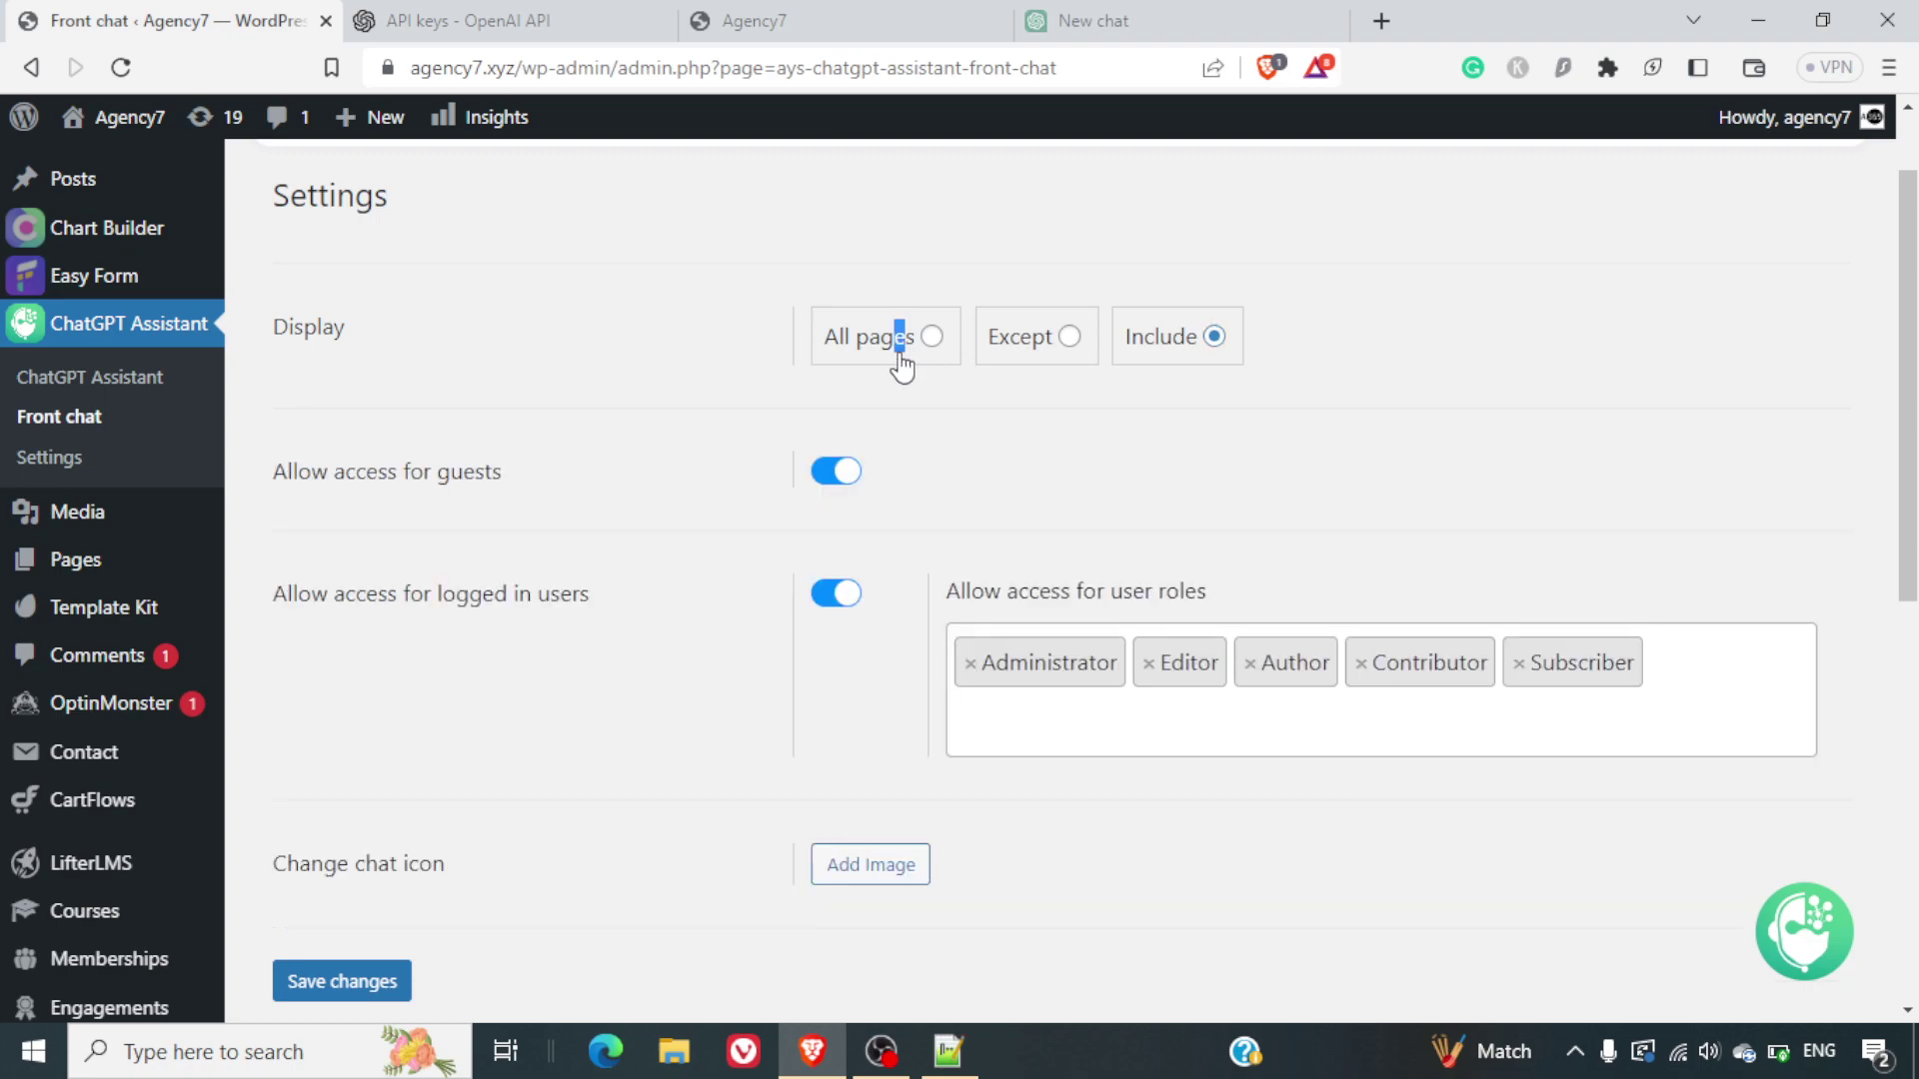
scroll(724, 659, down, 1)
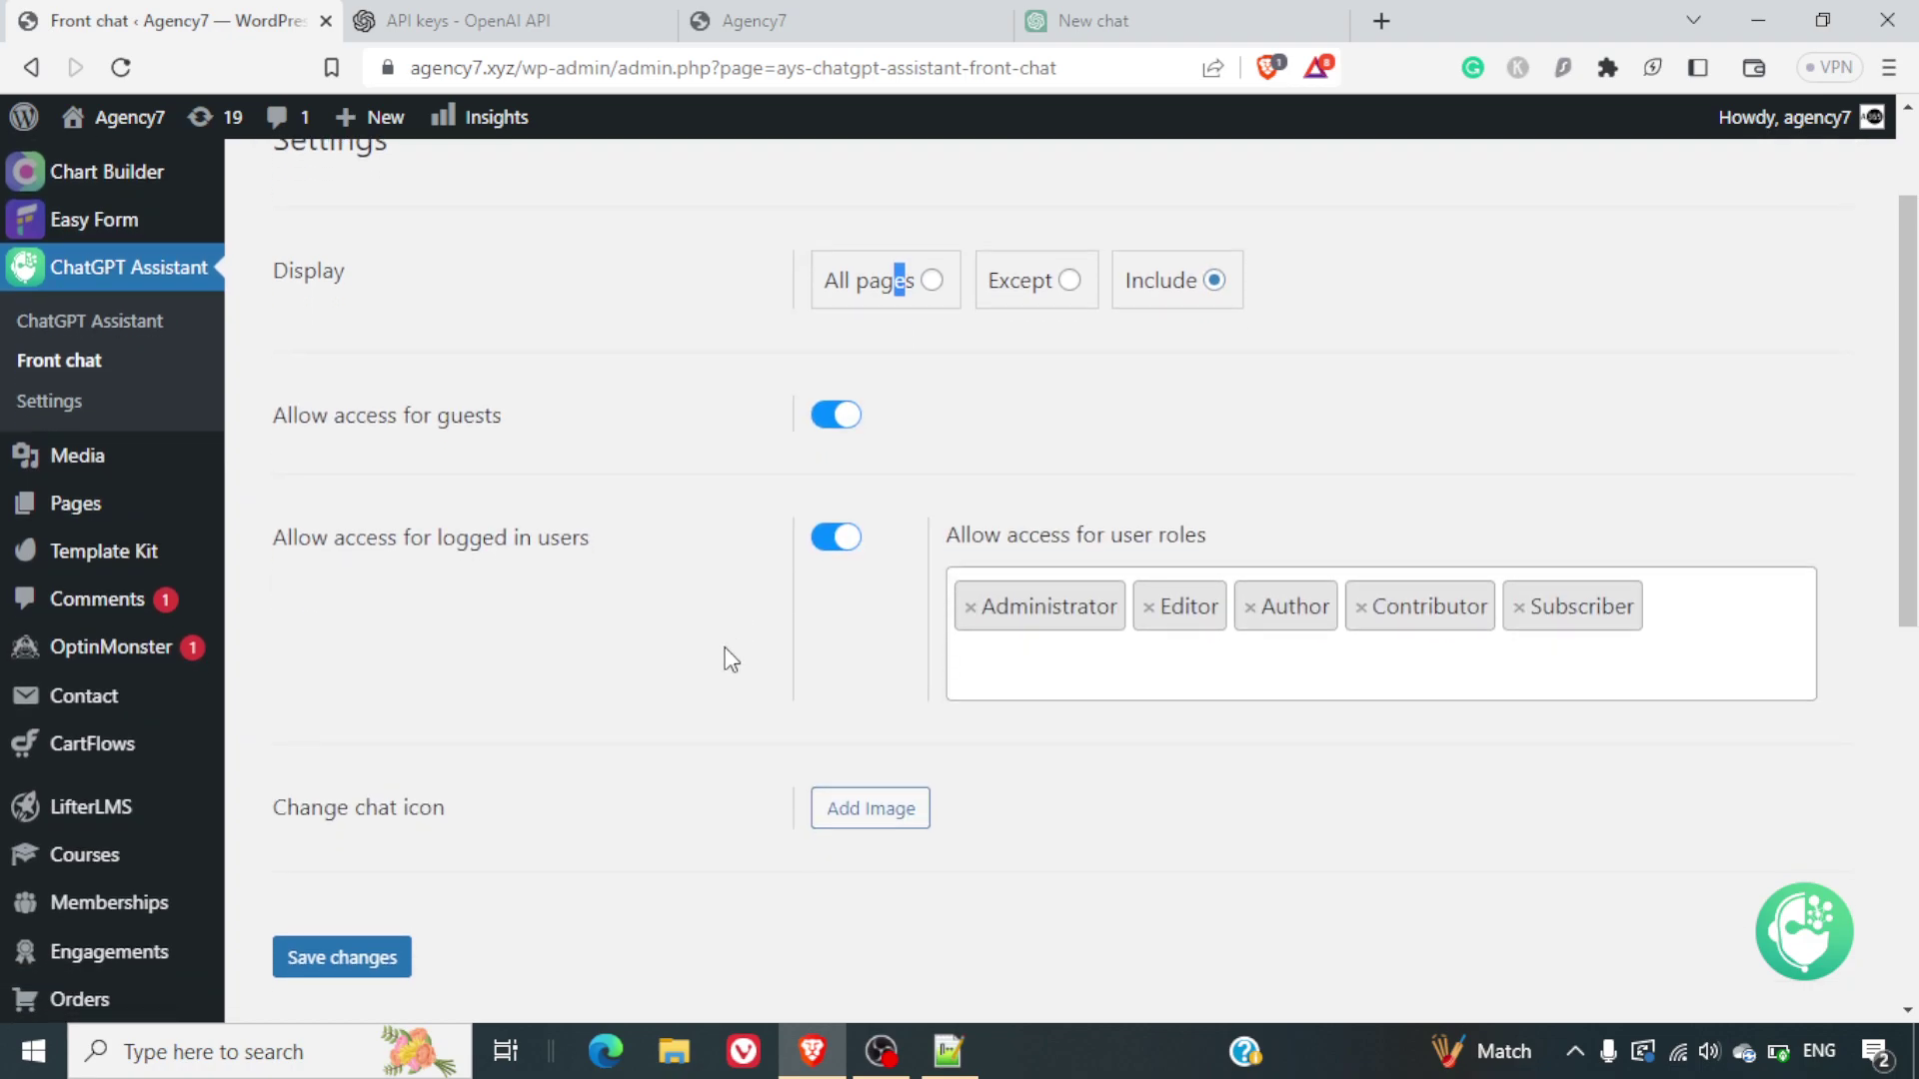
scroll(724, 659, down, 1)
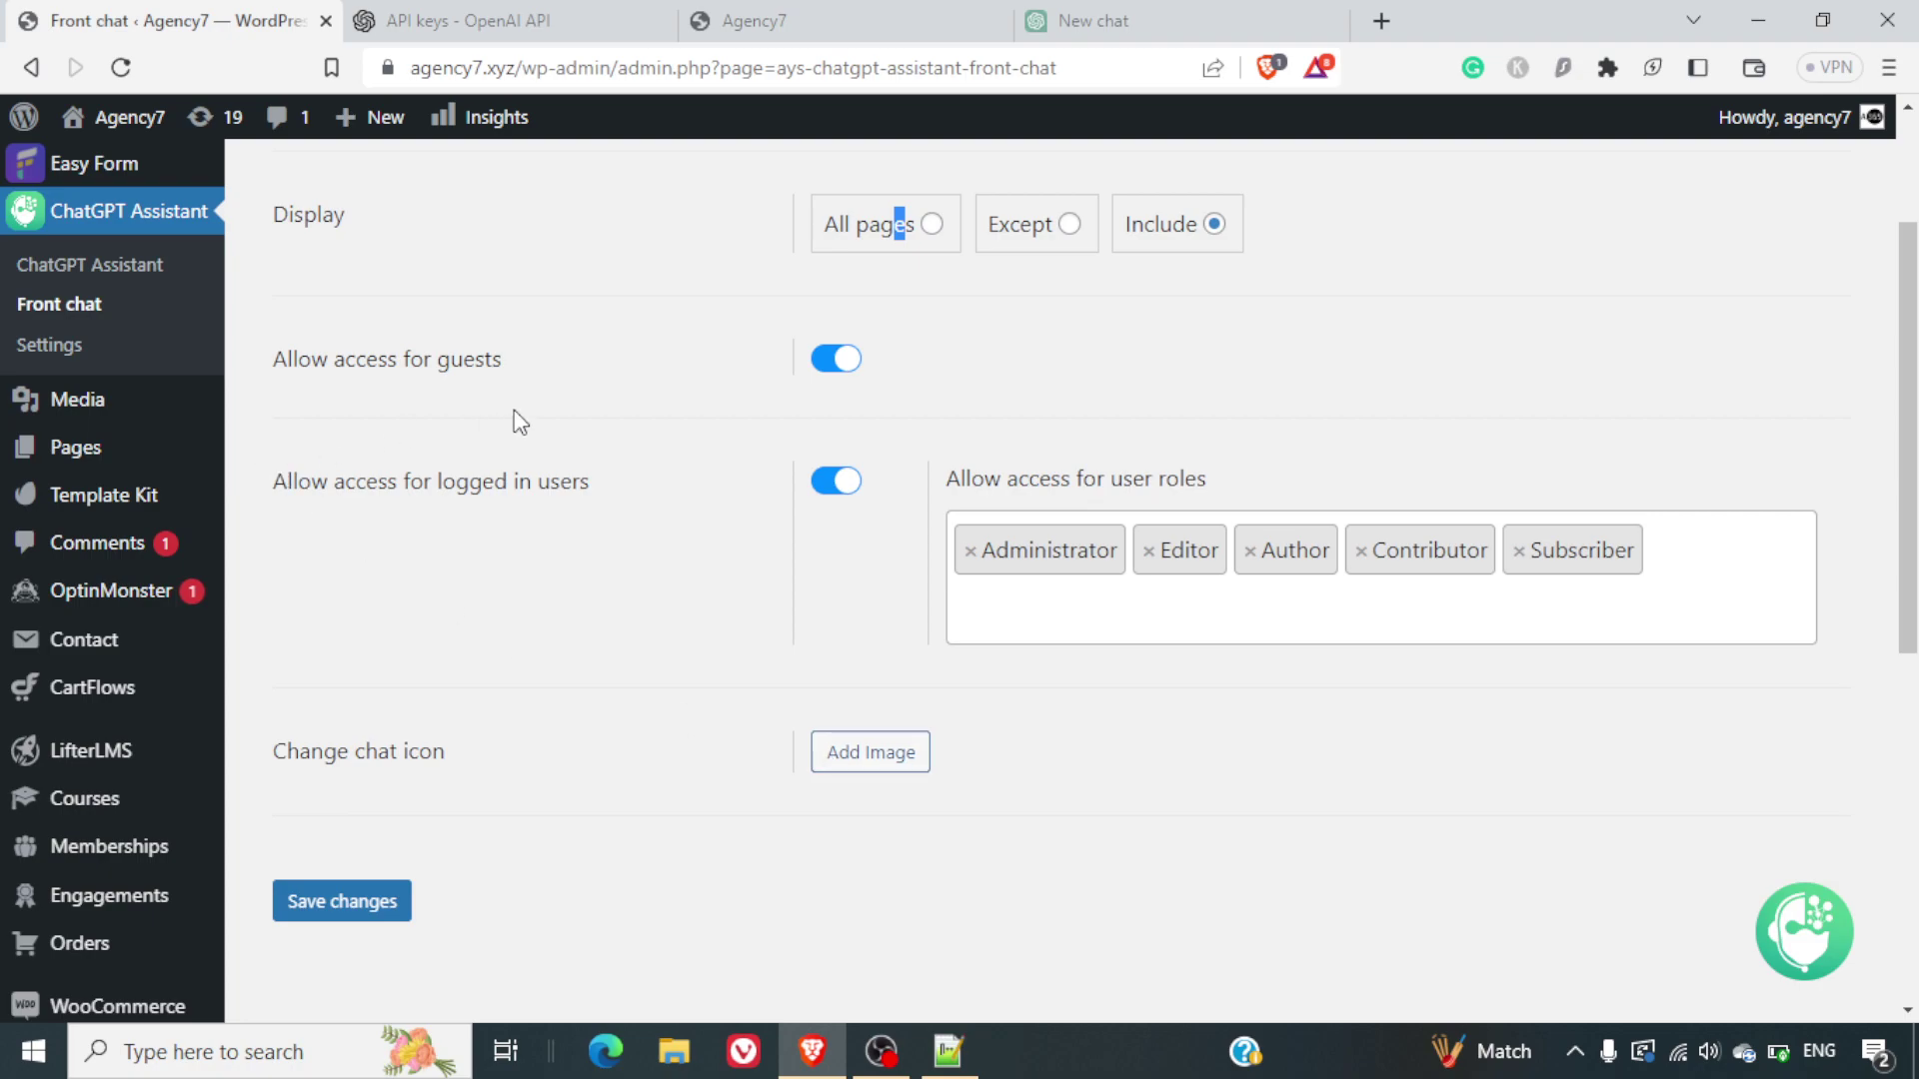
Step: Turn off 'Show chat window on front end' in plugin Settings and save
click(47, 352)
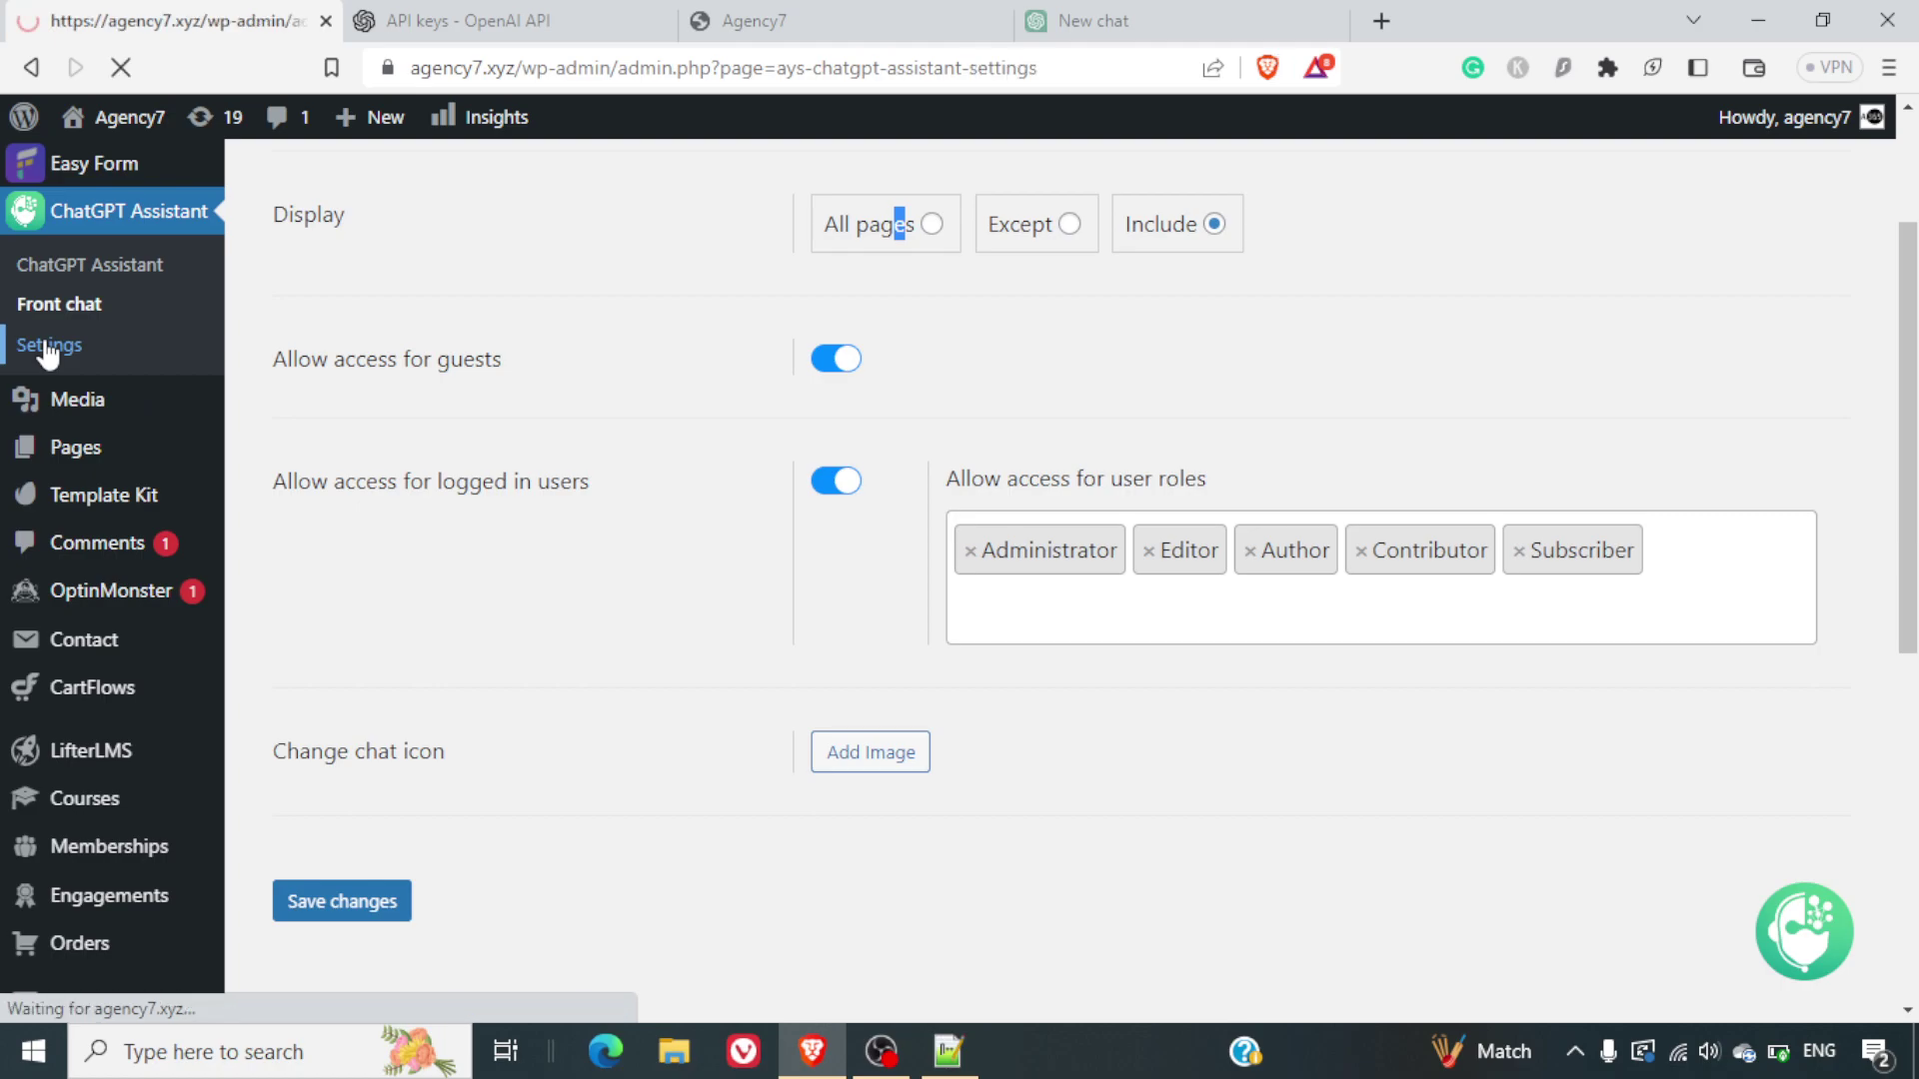
scroll(509, 529, down, 1)
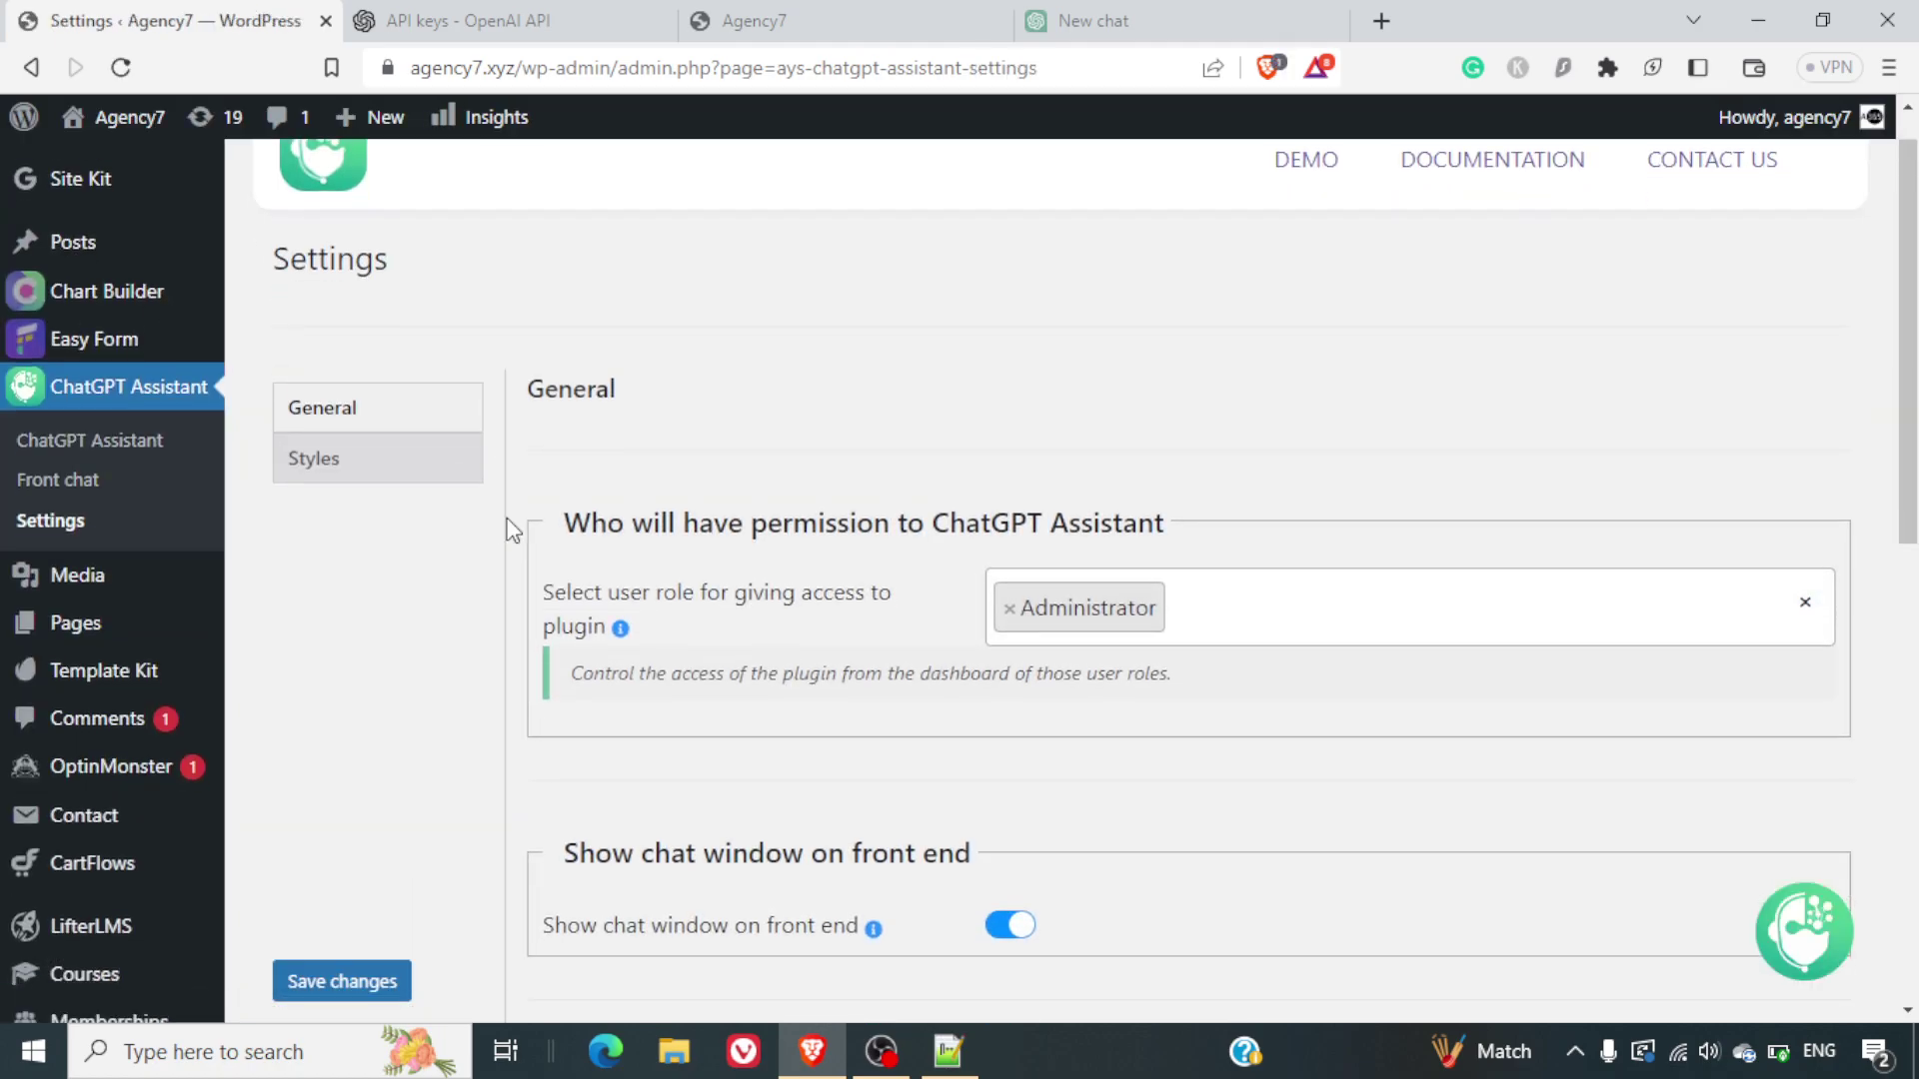
scroll(510, 529, down, 4)
scroll(511, 529, up, 2)
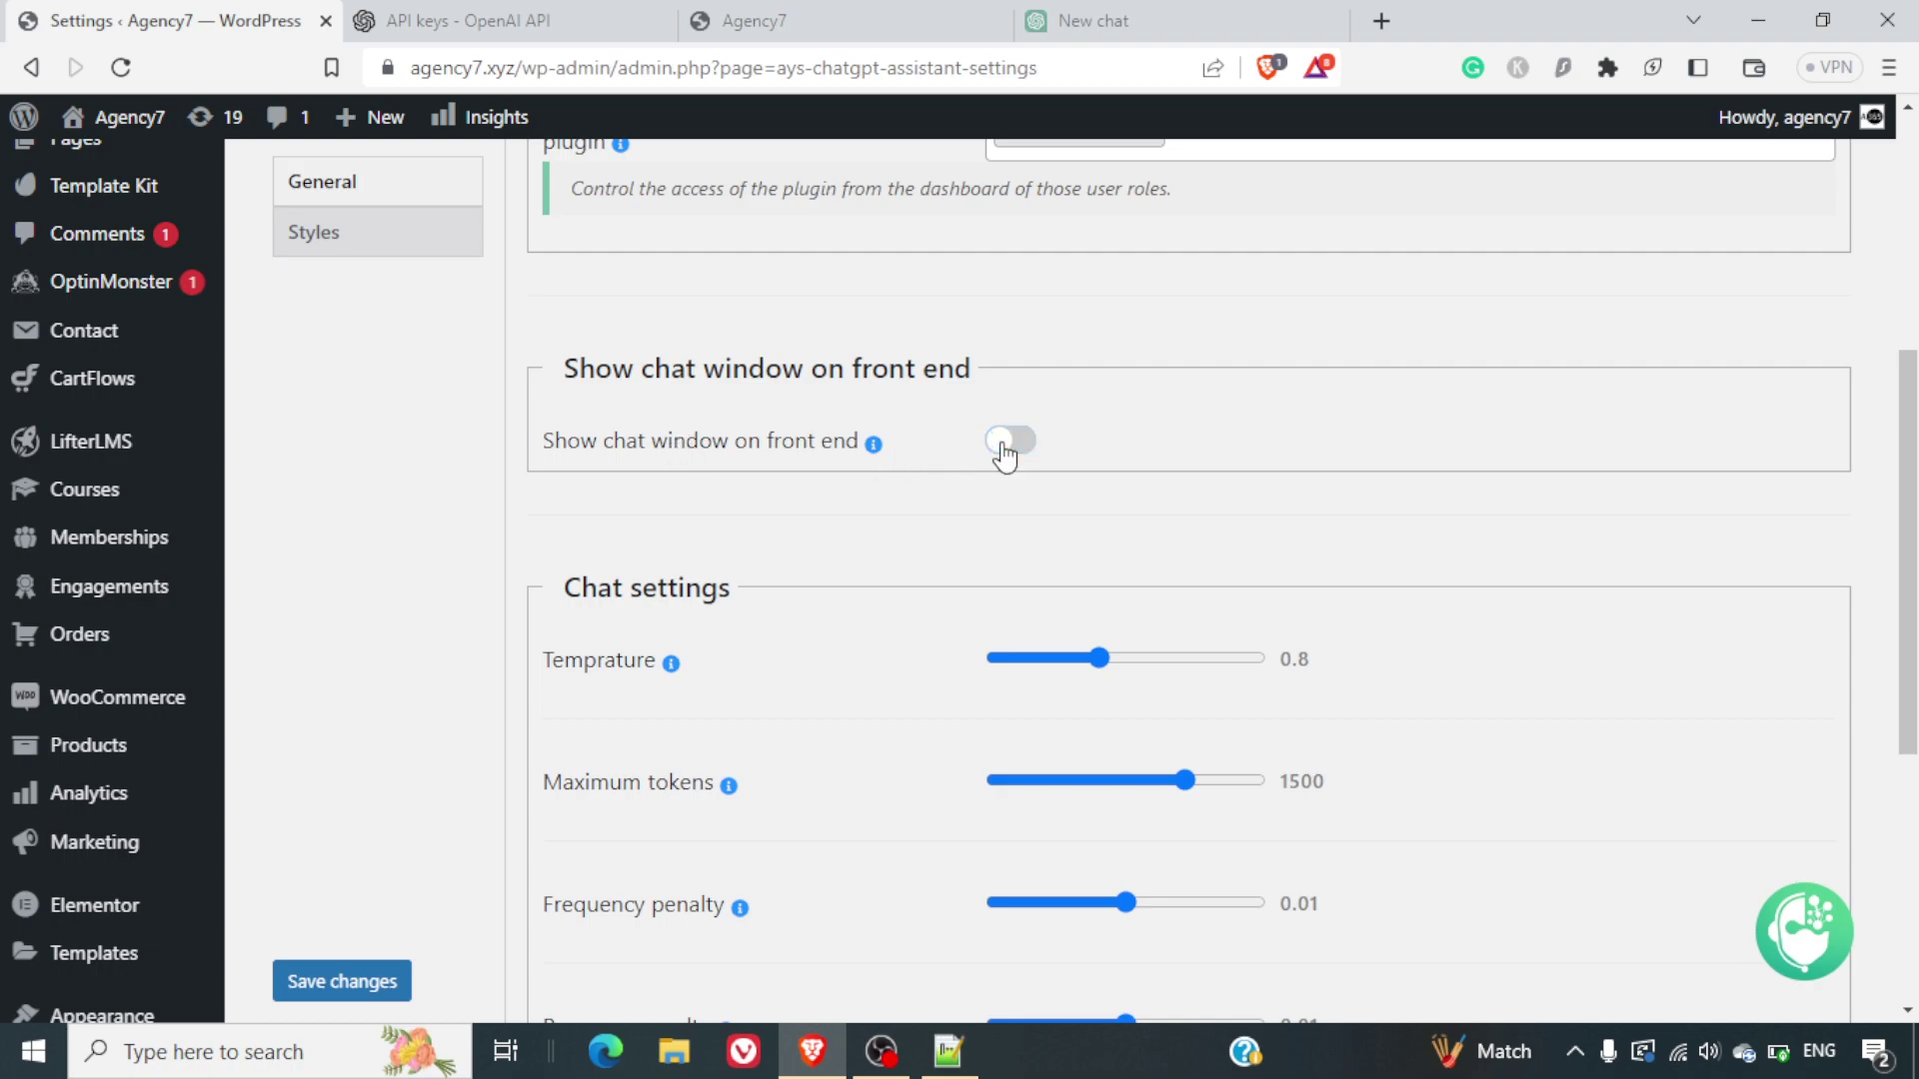
scroll(360, 840, down, 1)
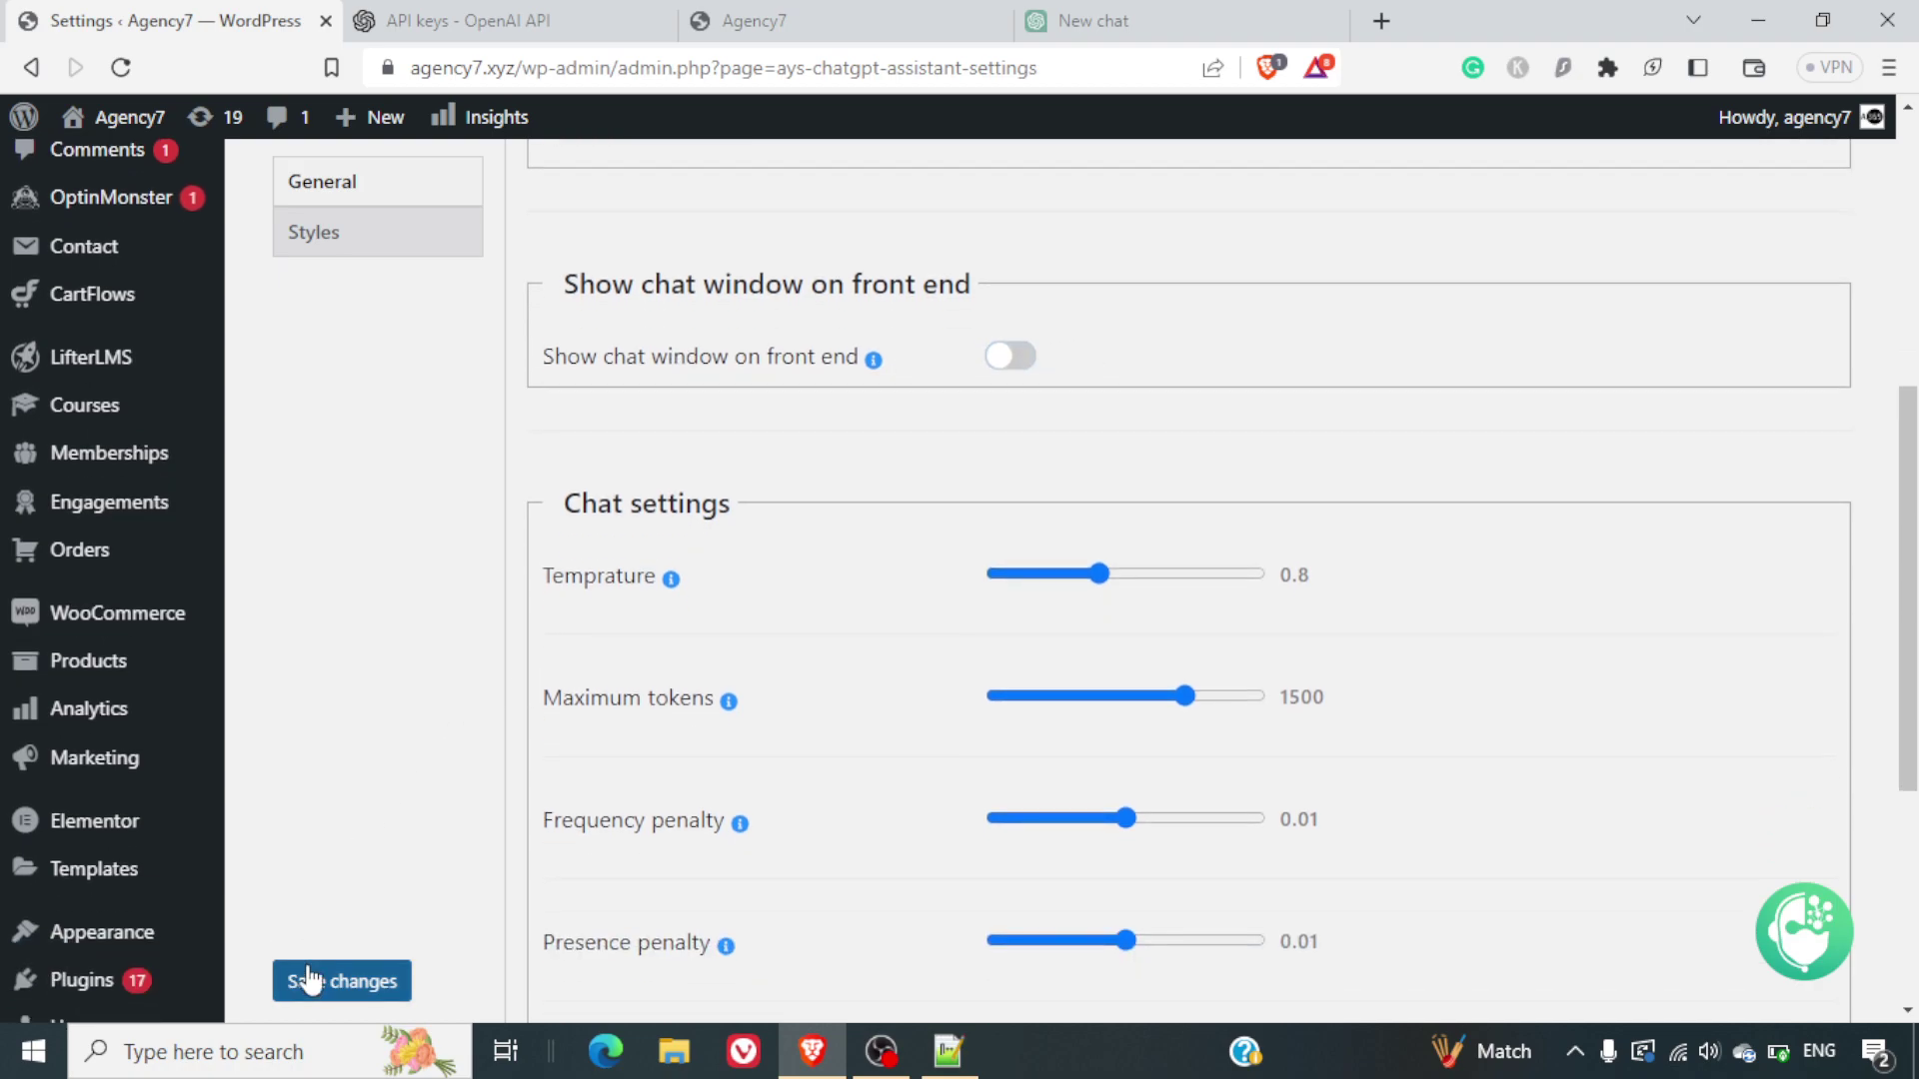
click(307, 980)
Step: Reload the Agency7 storefront to check the chat window no longer appears
click(786, 19)
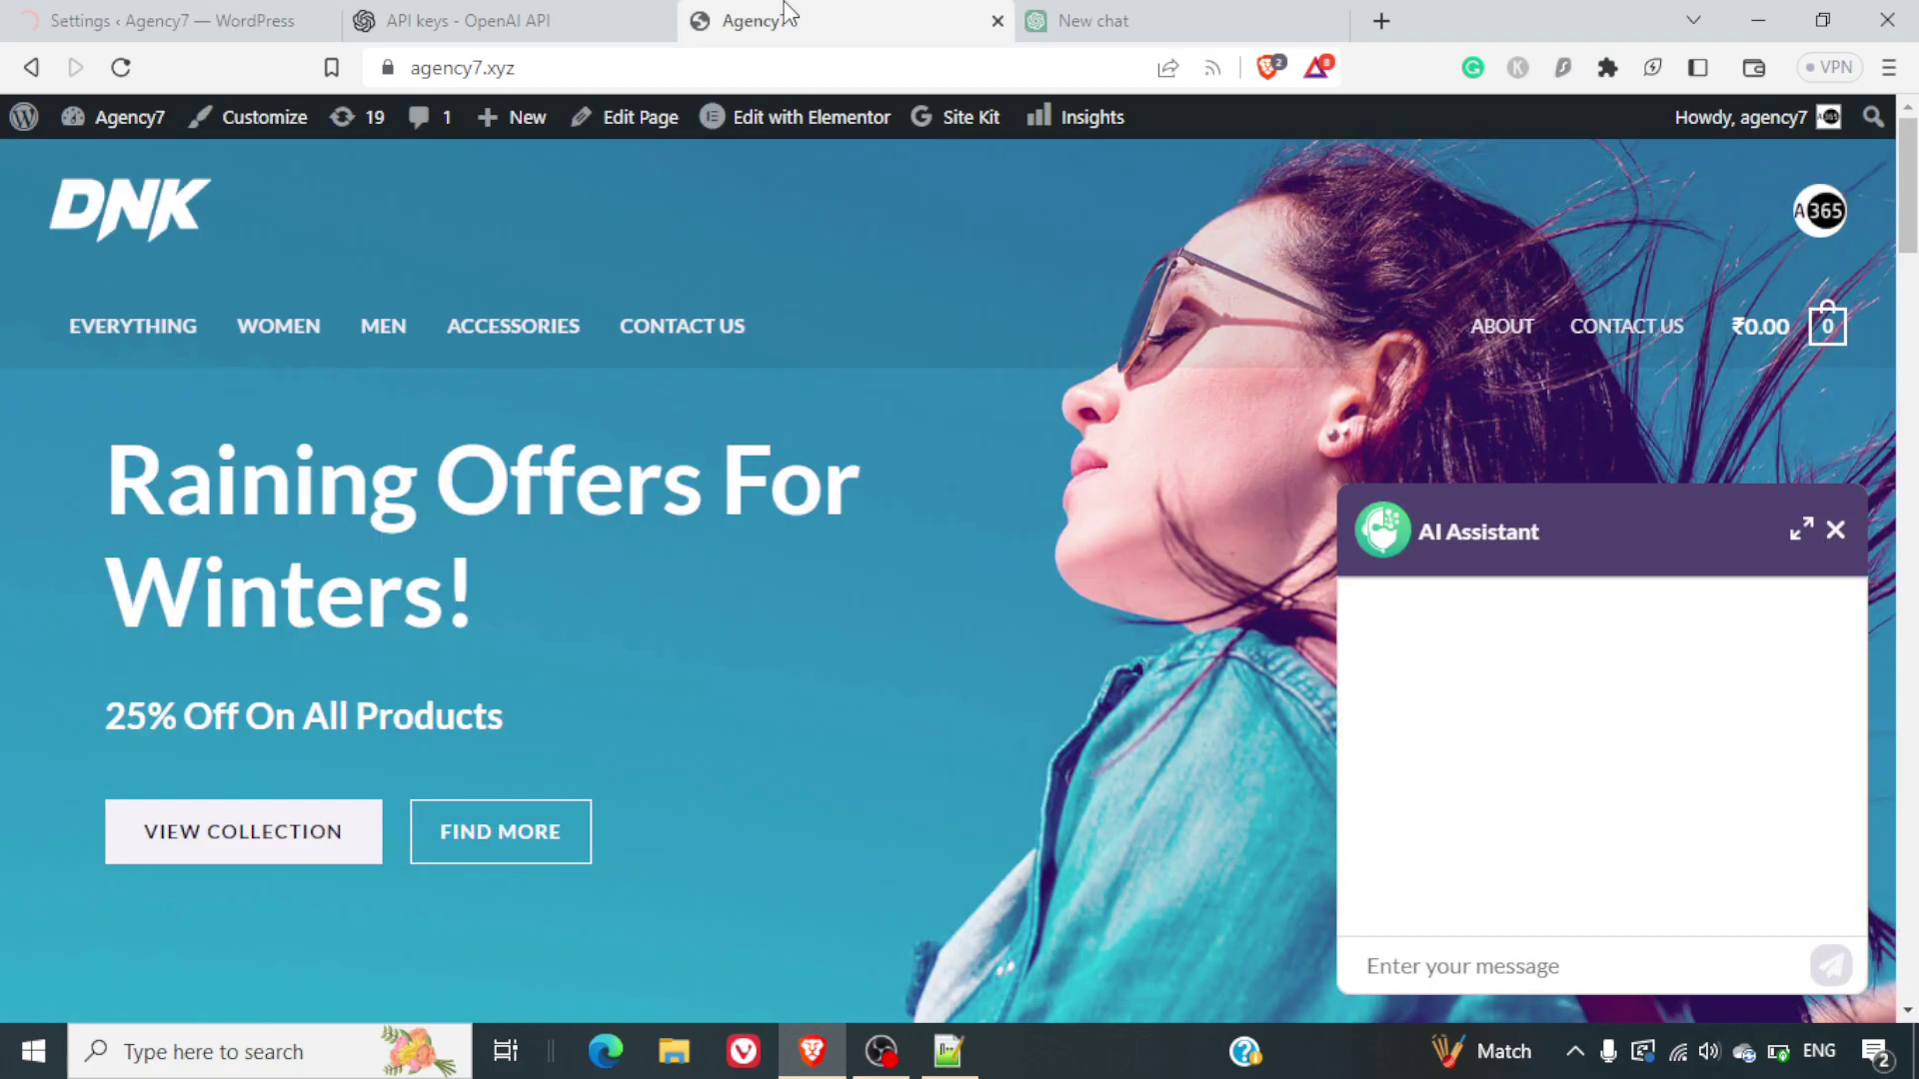
click(121, 68)
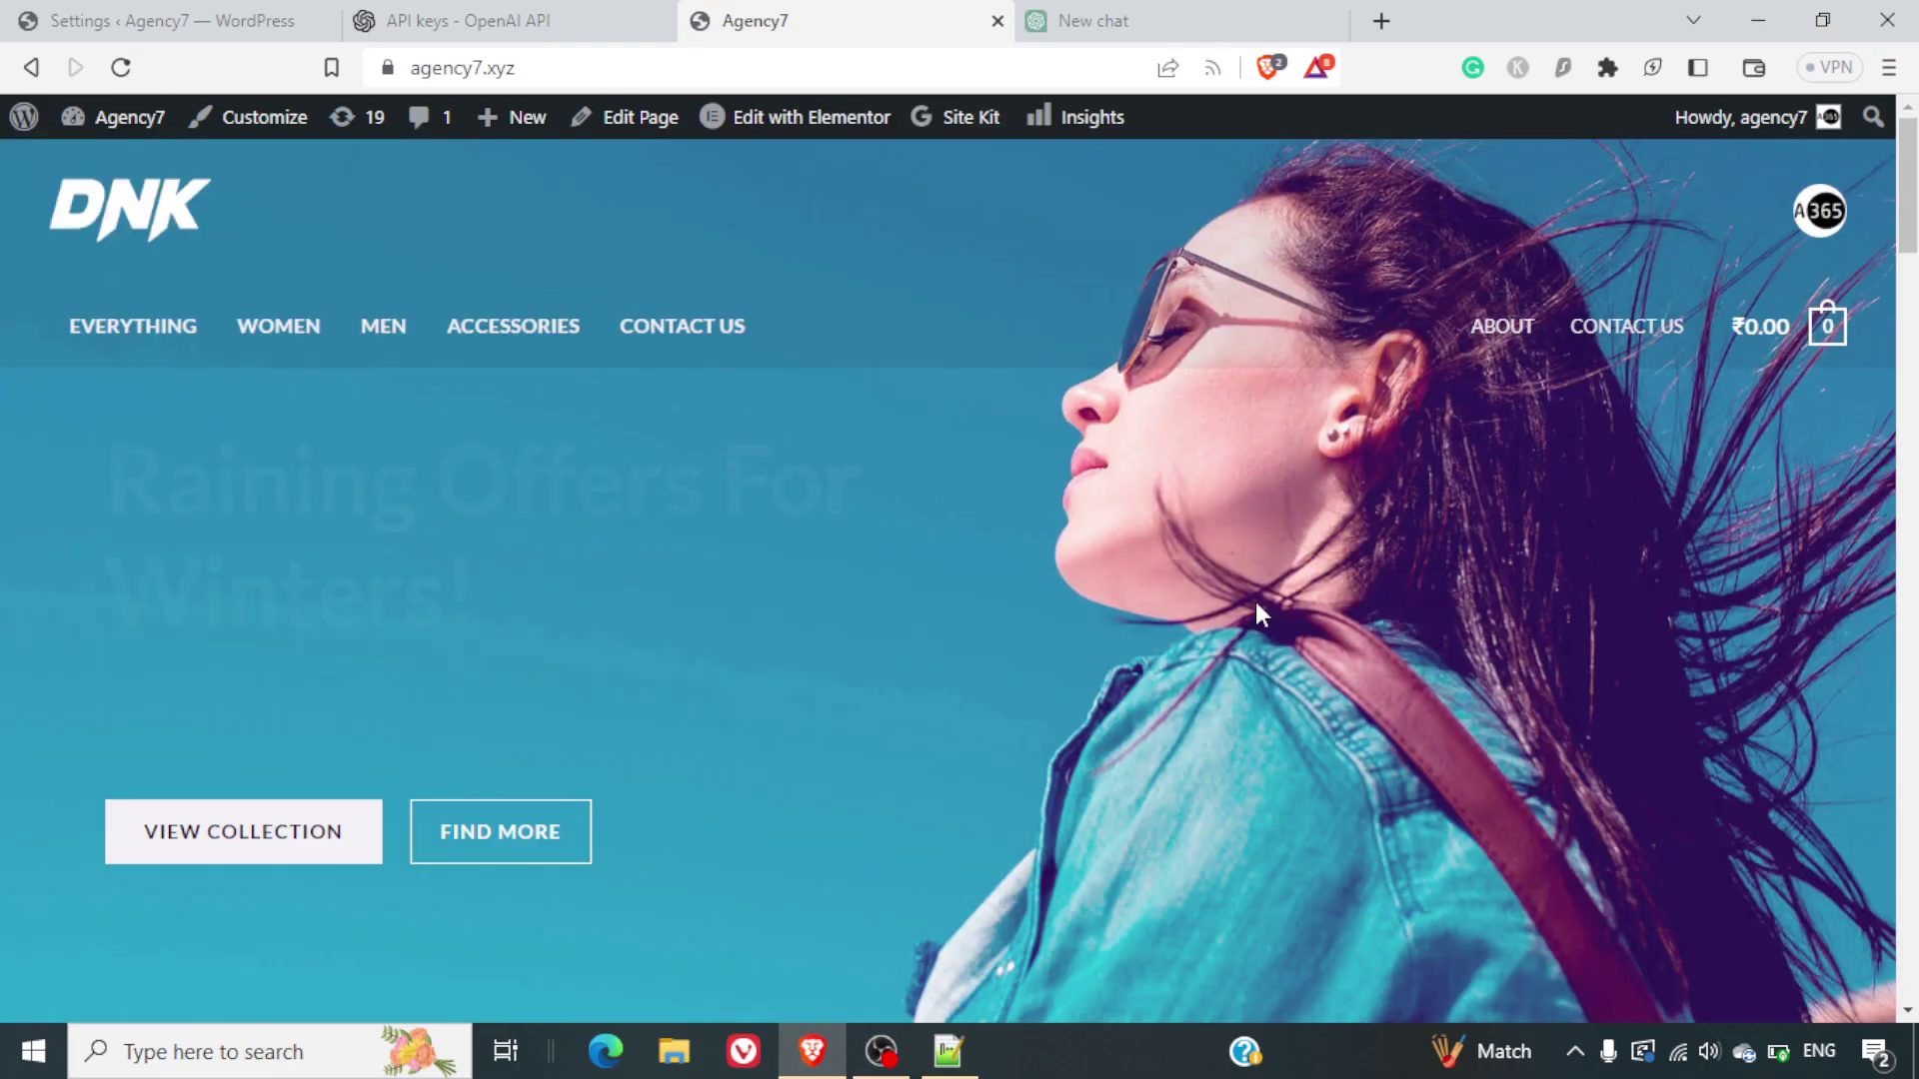
Step: Return to ChatGPT Assistant settings and open the Styles section with widget colours
click(119, 32)
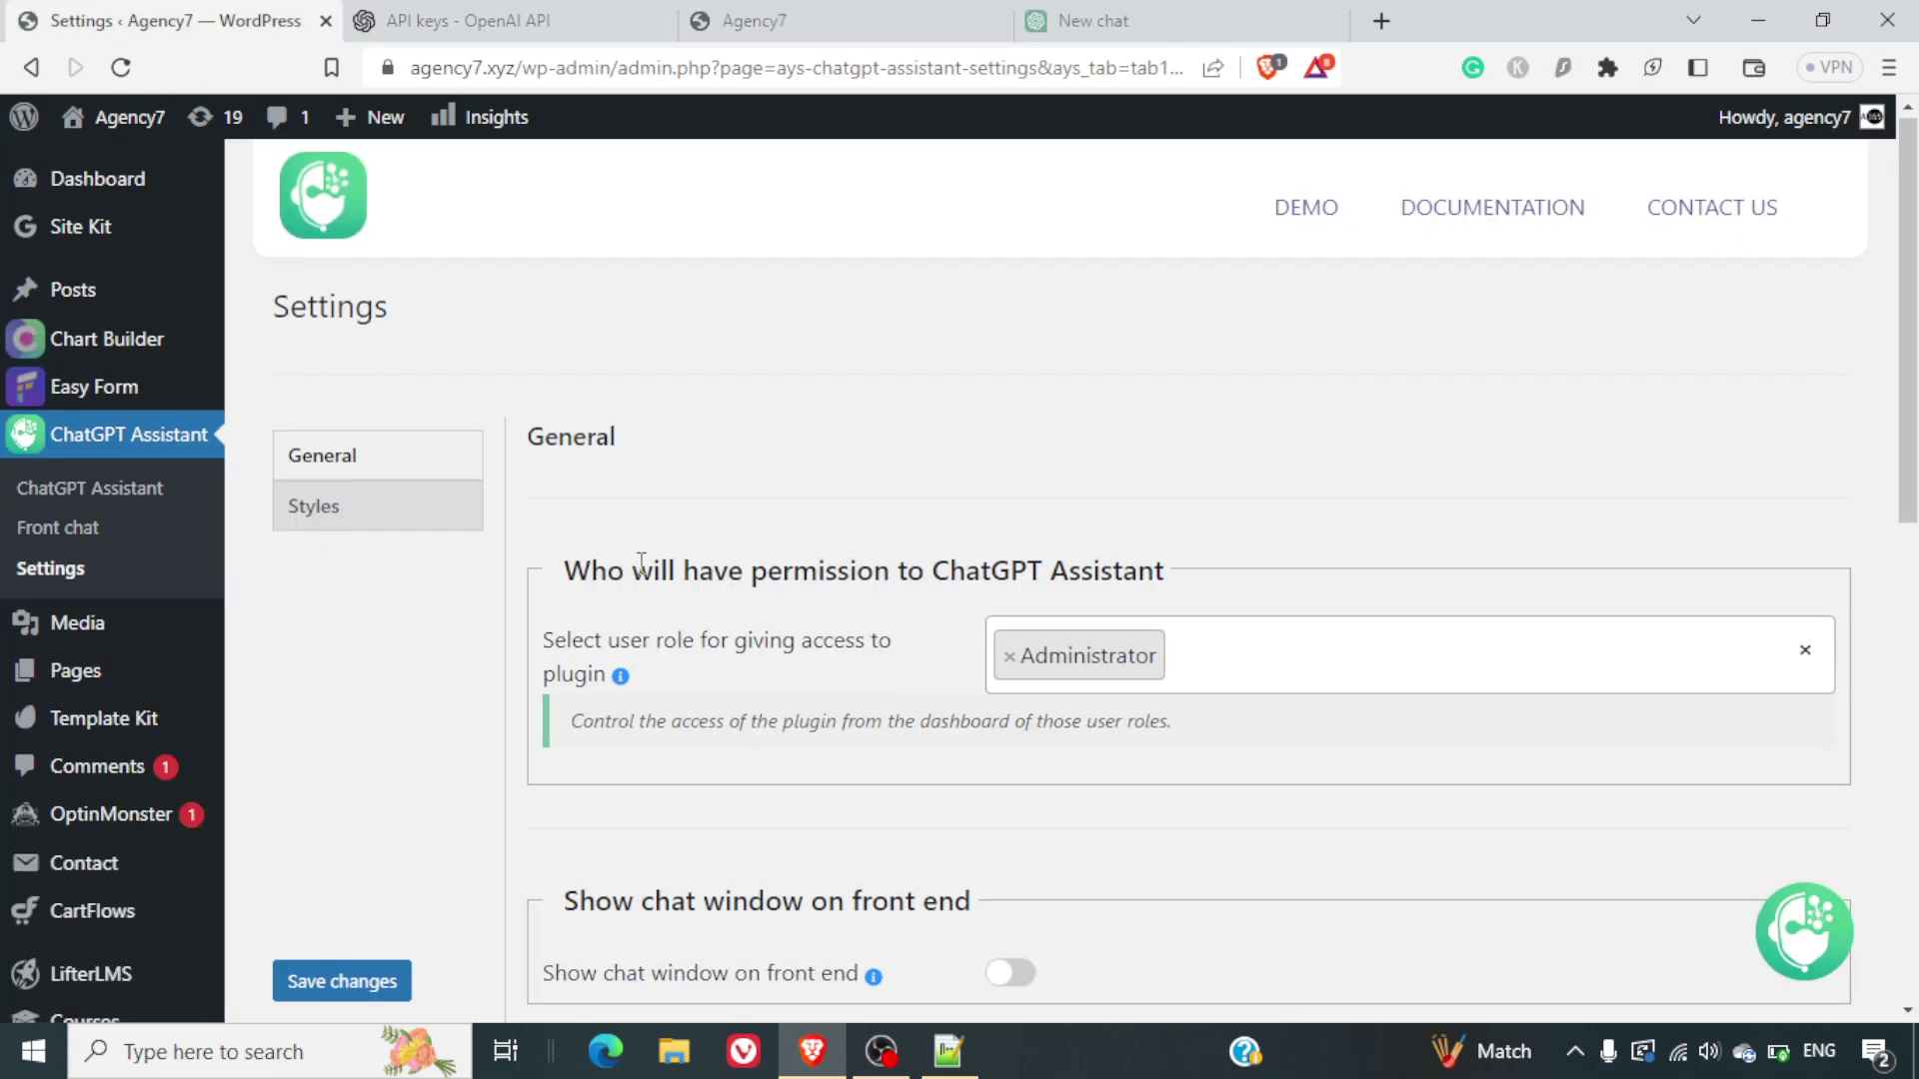
scroll(640, 562, down, 3)
scroll(641, 563, up, 1)
scroll(641, 563, up, 1)
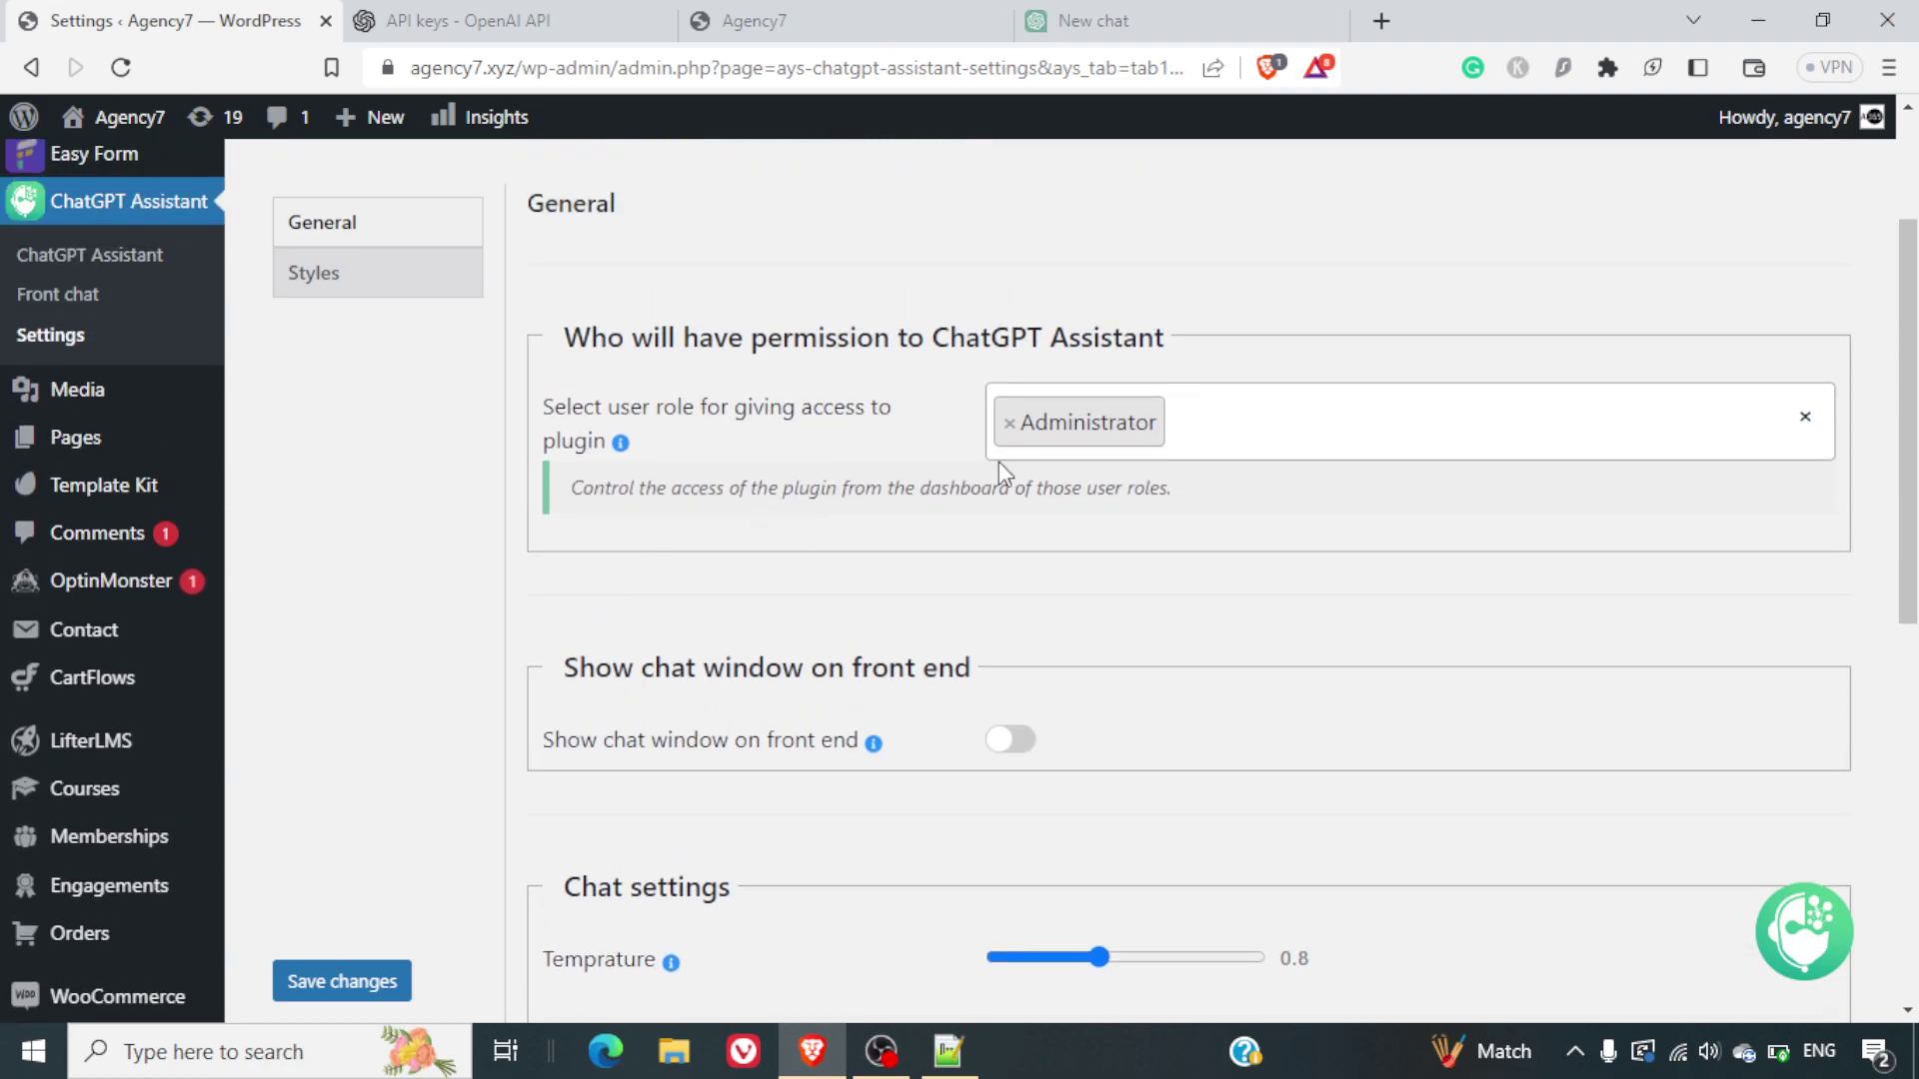
scroll(803, 622, down, 3)
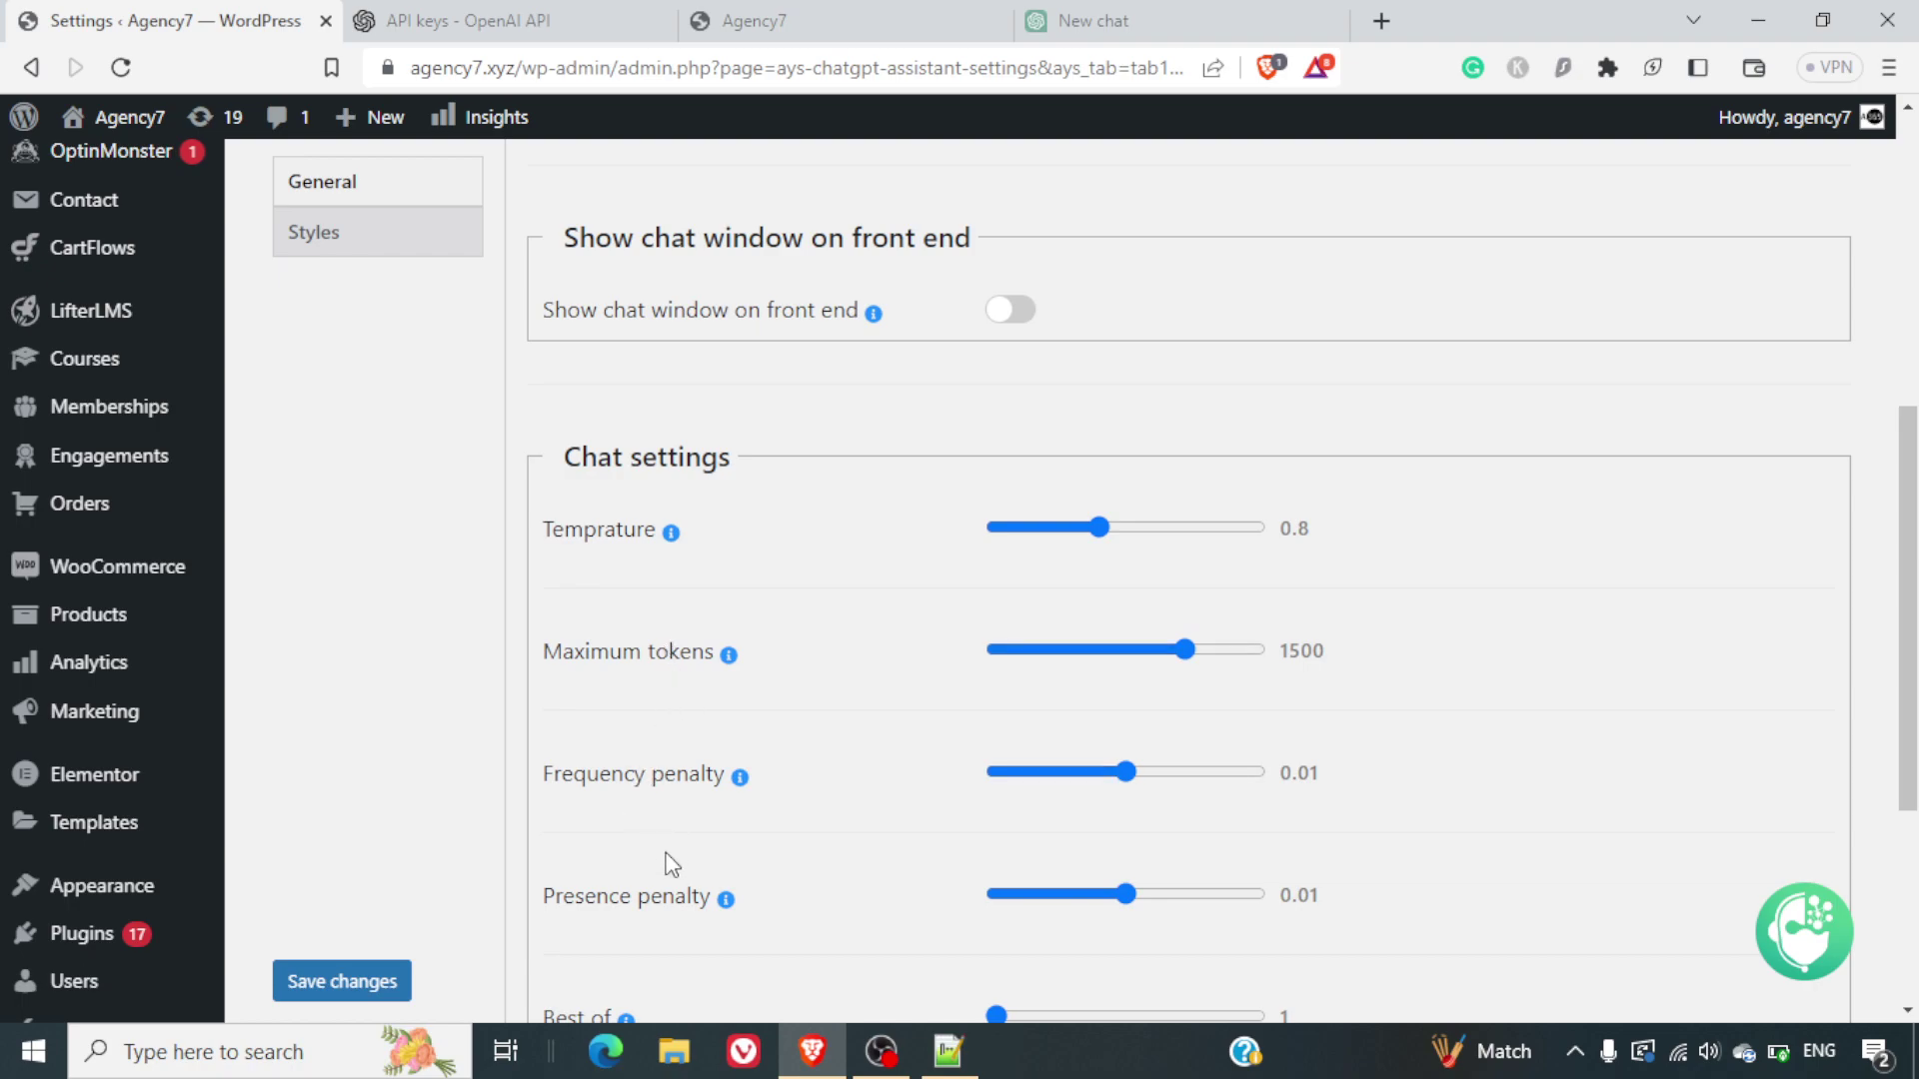
scroll(671, 866, down, 2)
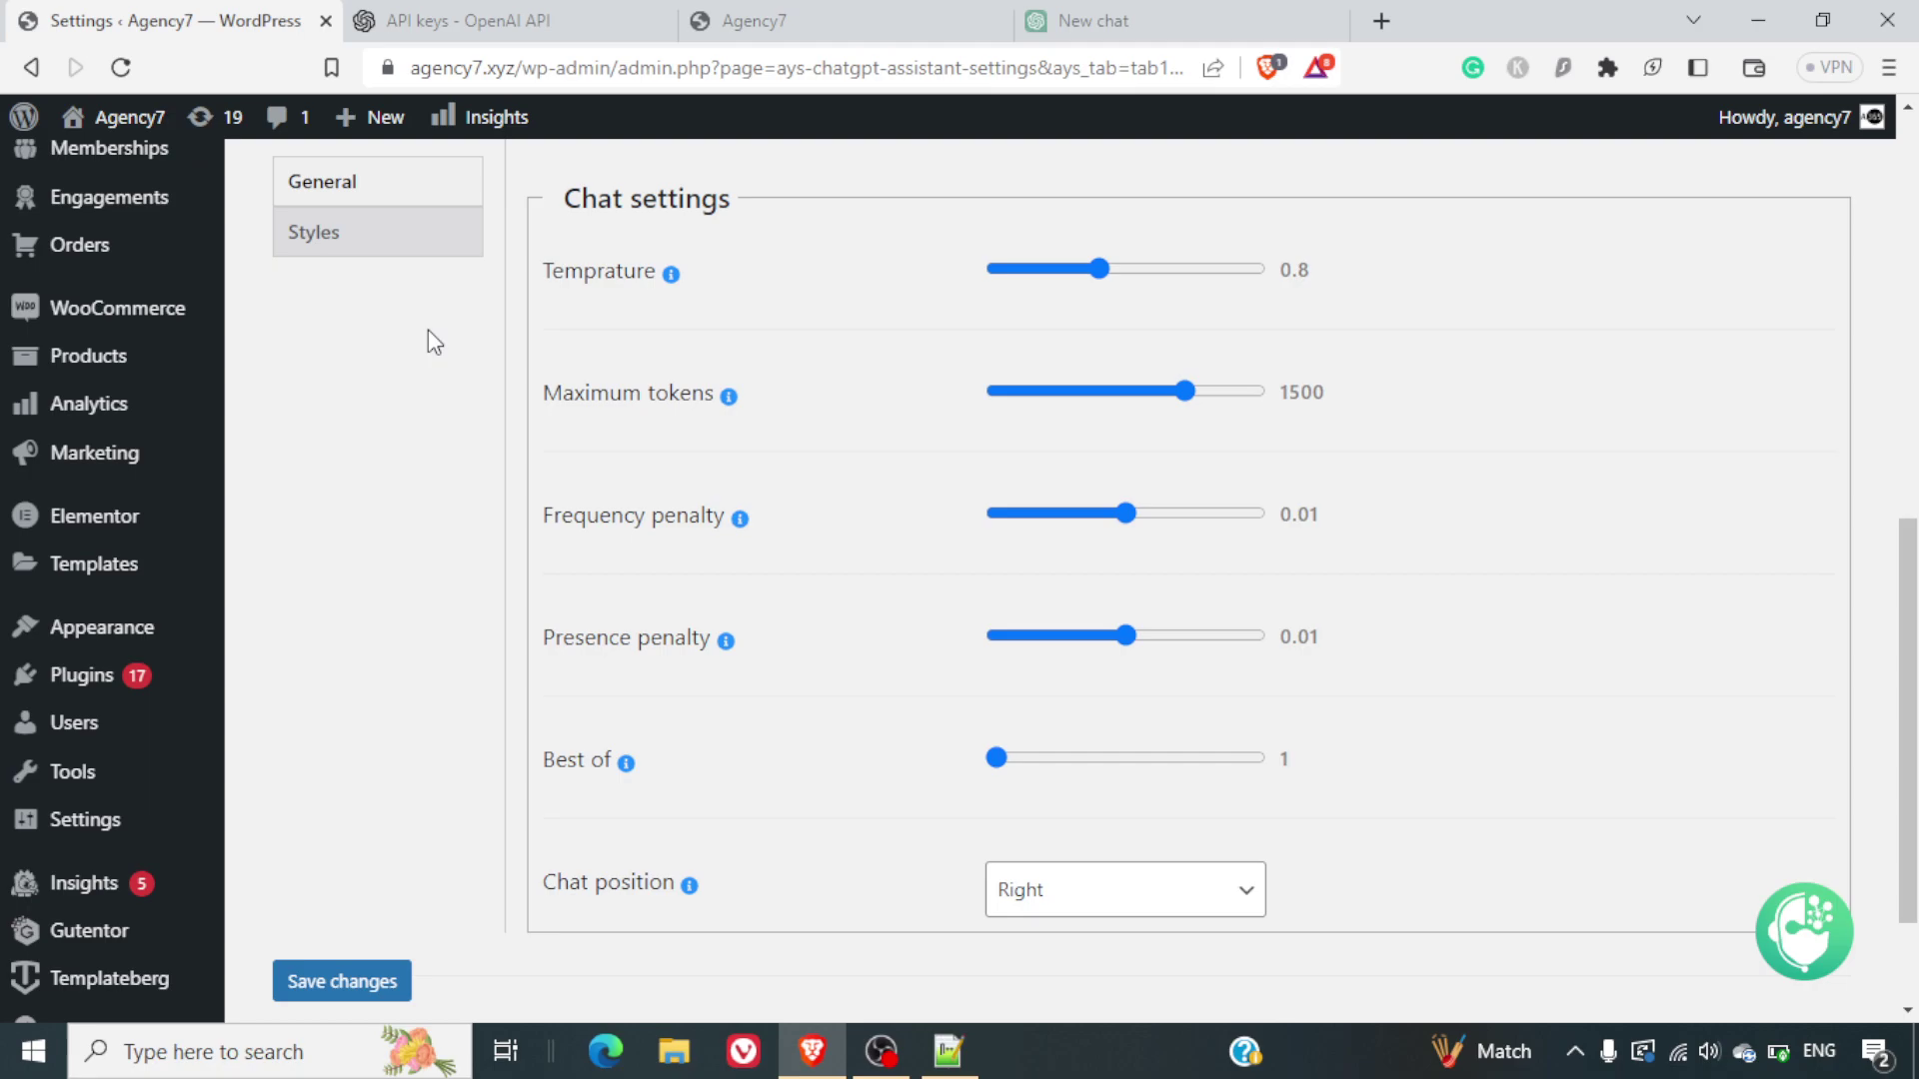
click(311, 247)
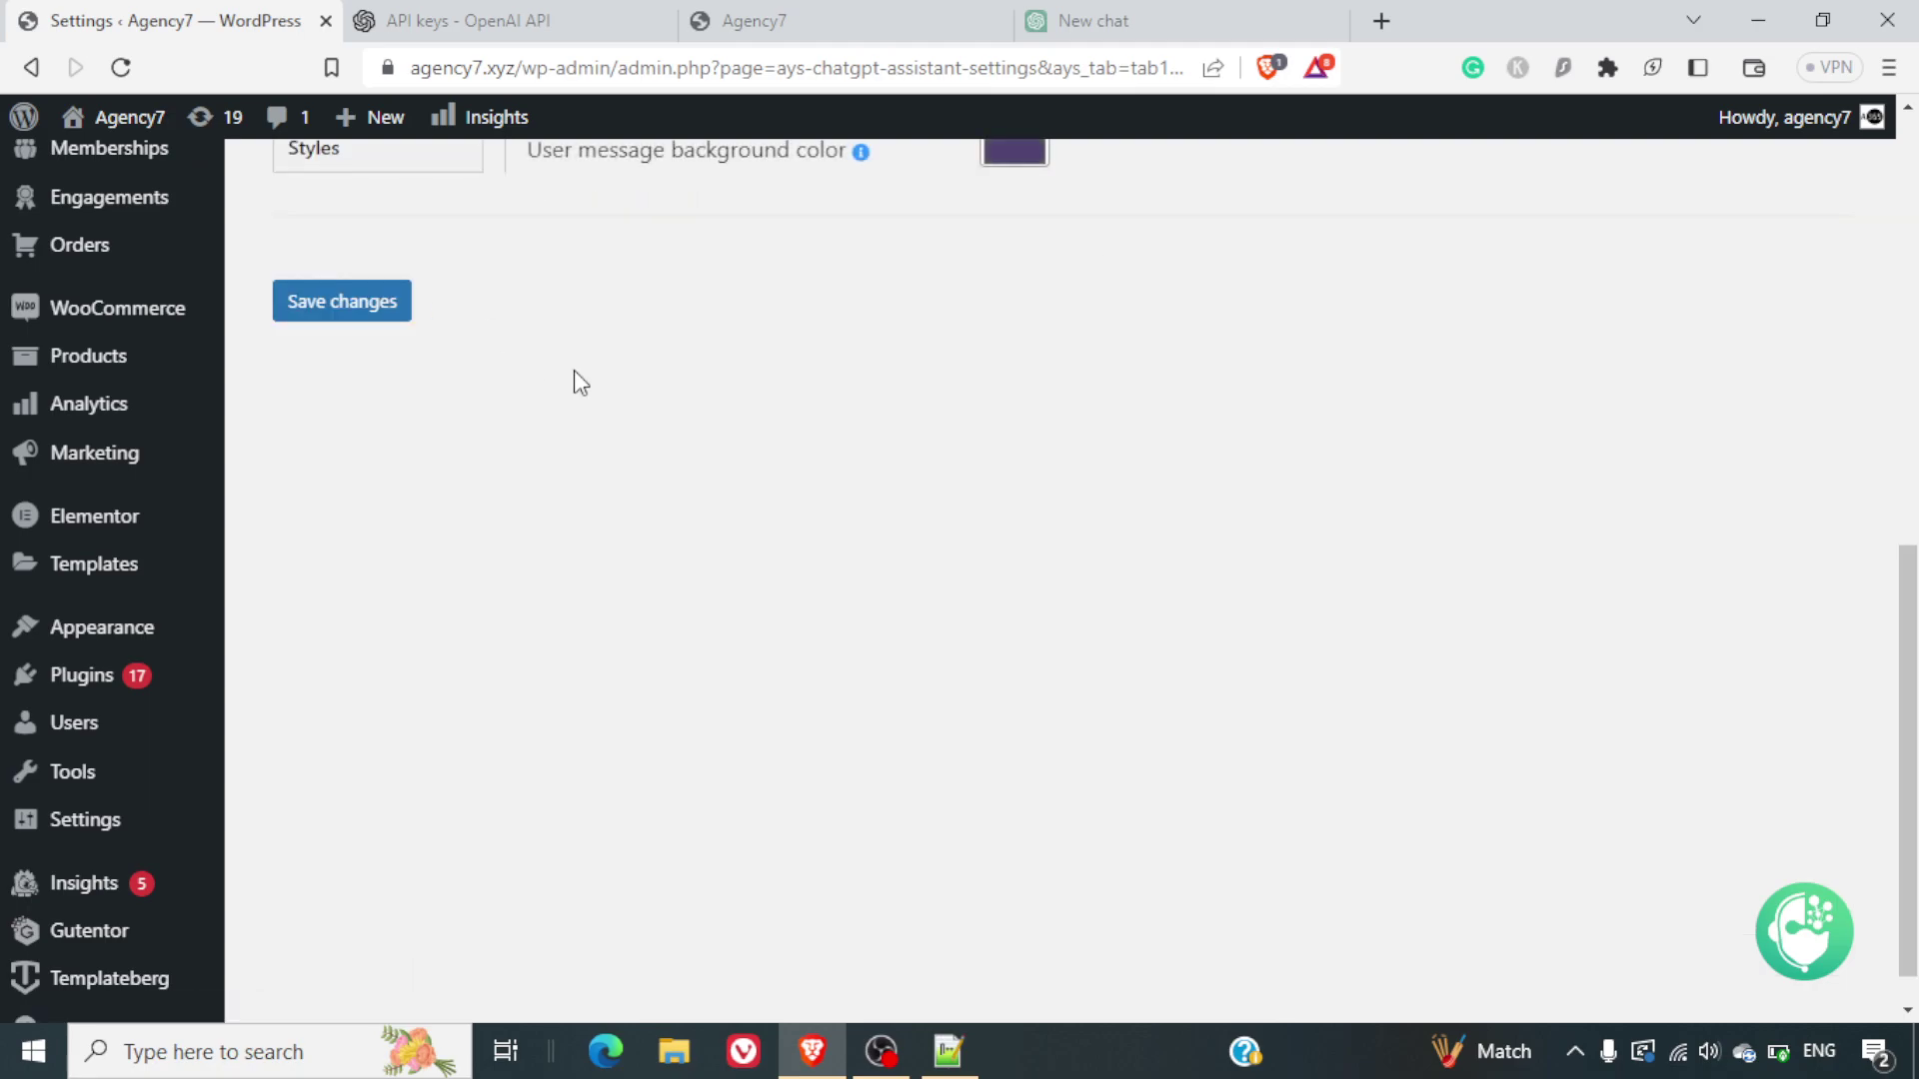
scroll(599, 383, up, 5)
scroll(632, 394, up, 1)
scroll(632, 395, down, 1)
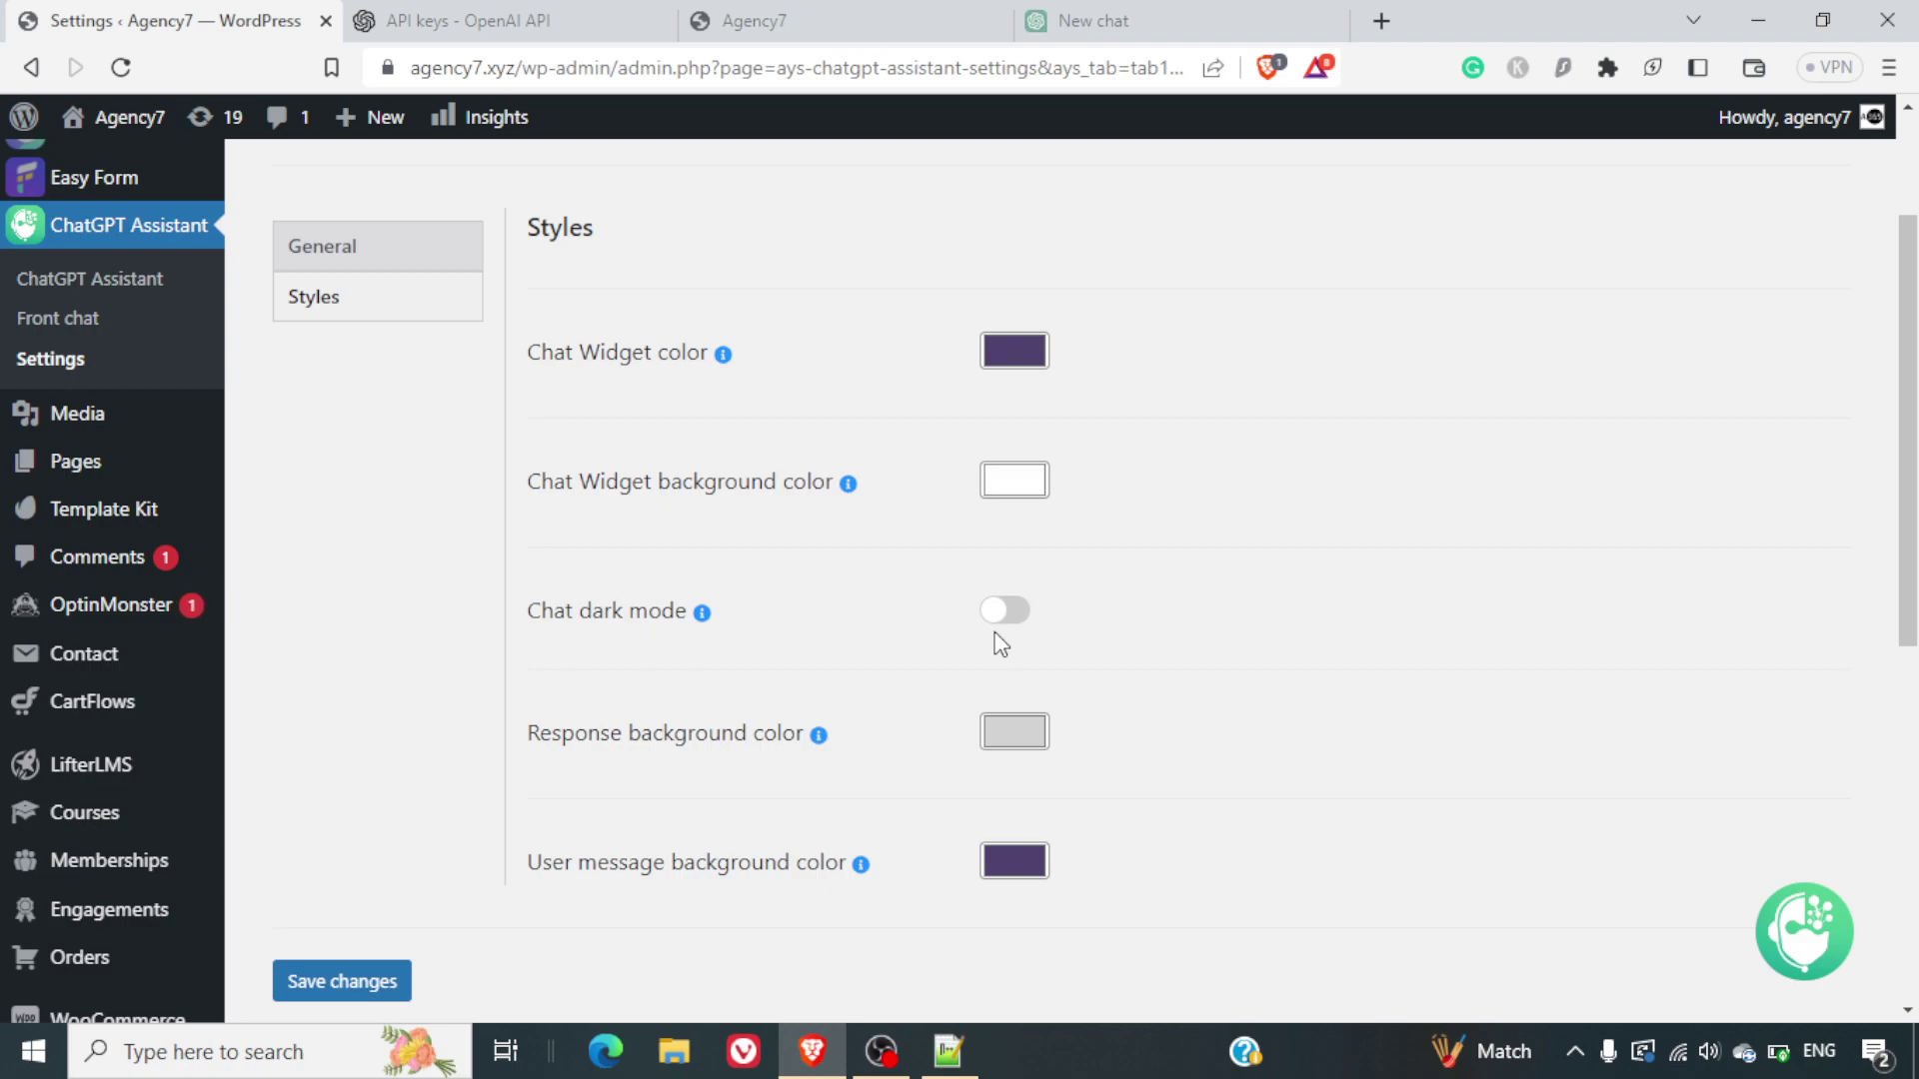
Step: Open the AI Assistant chat preview, then view the OpenAI API keys tab
click(1819, 937)
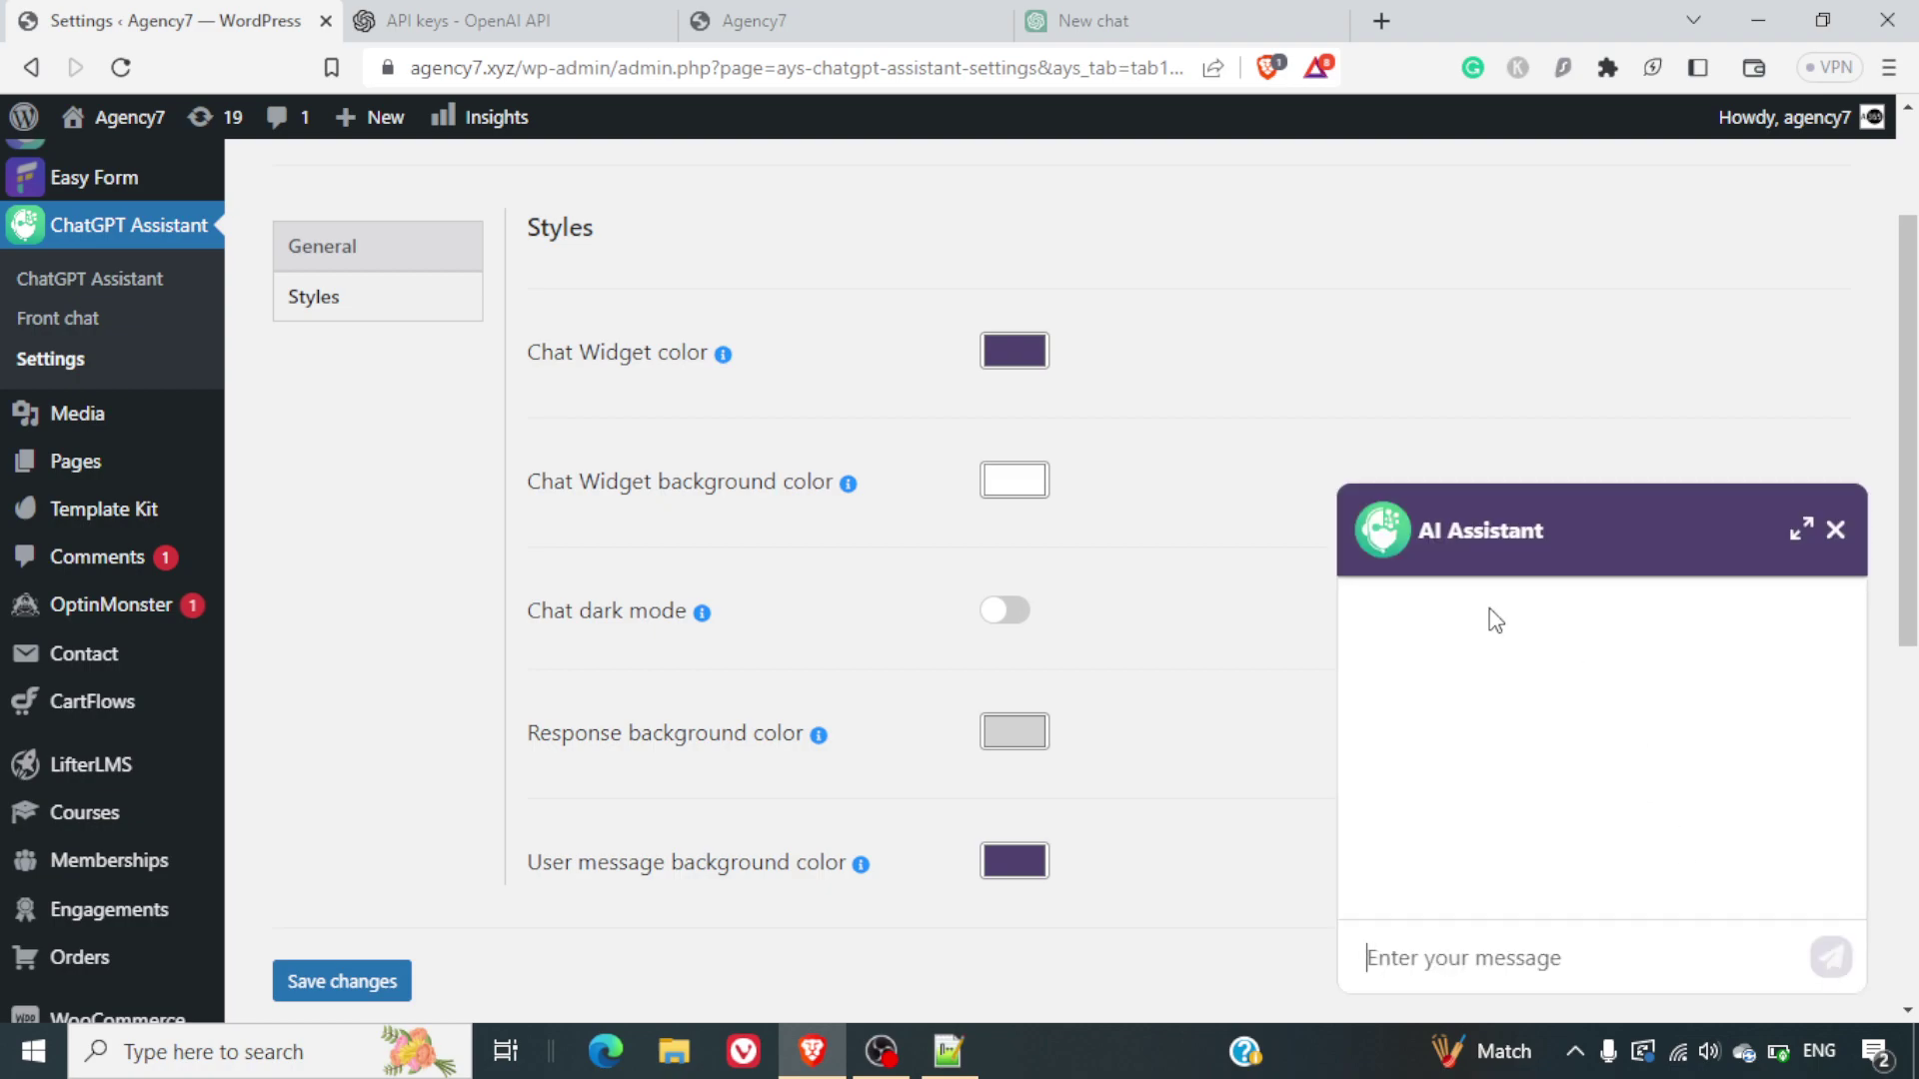
click(503, 20)
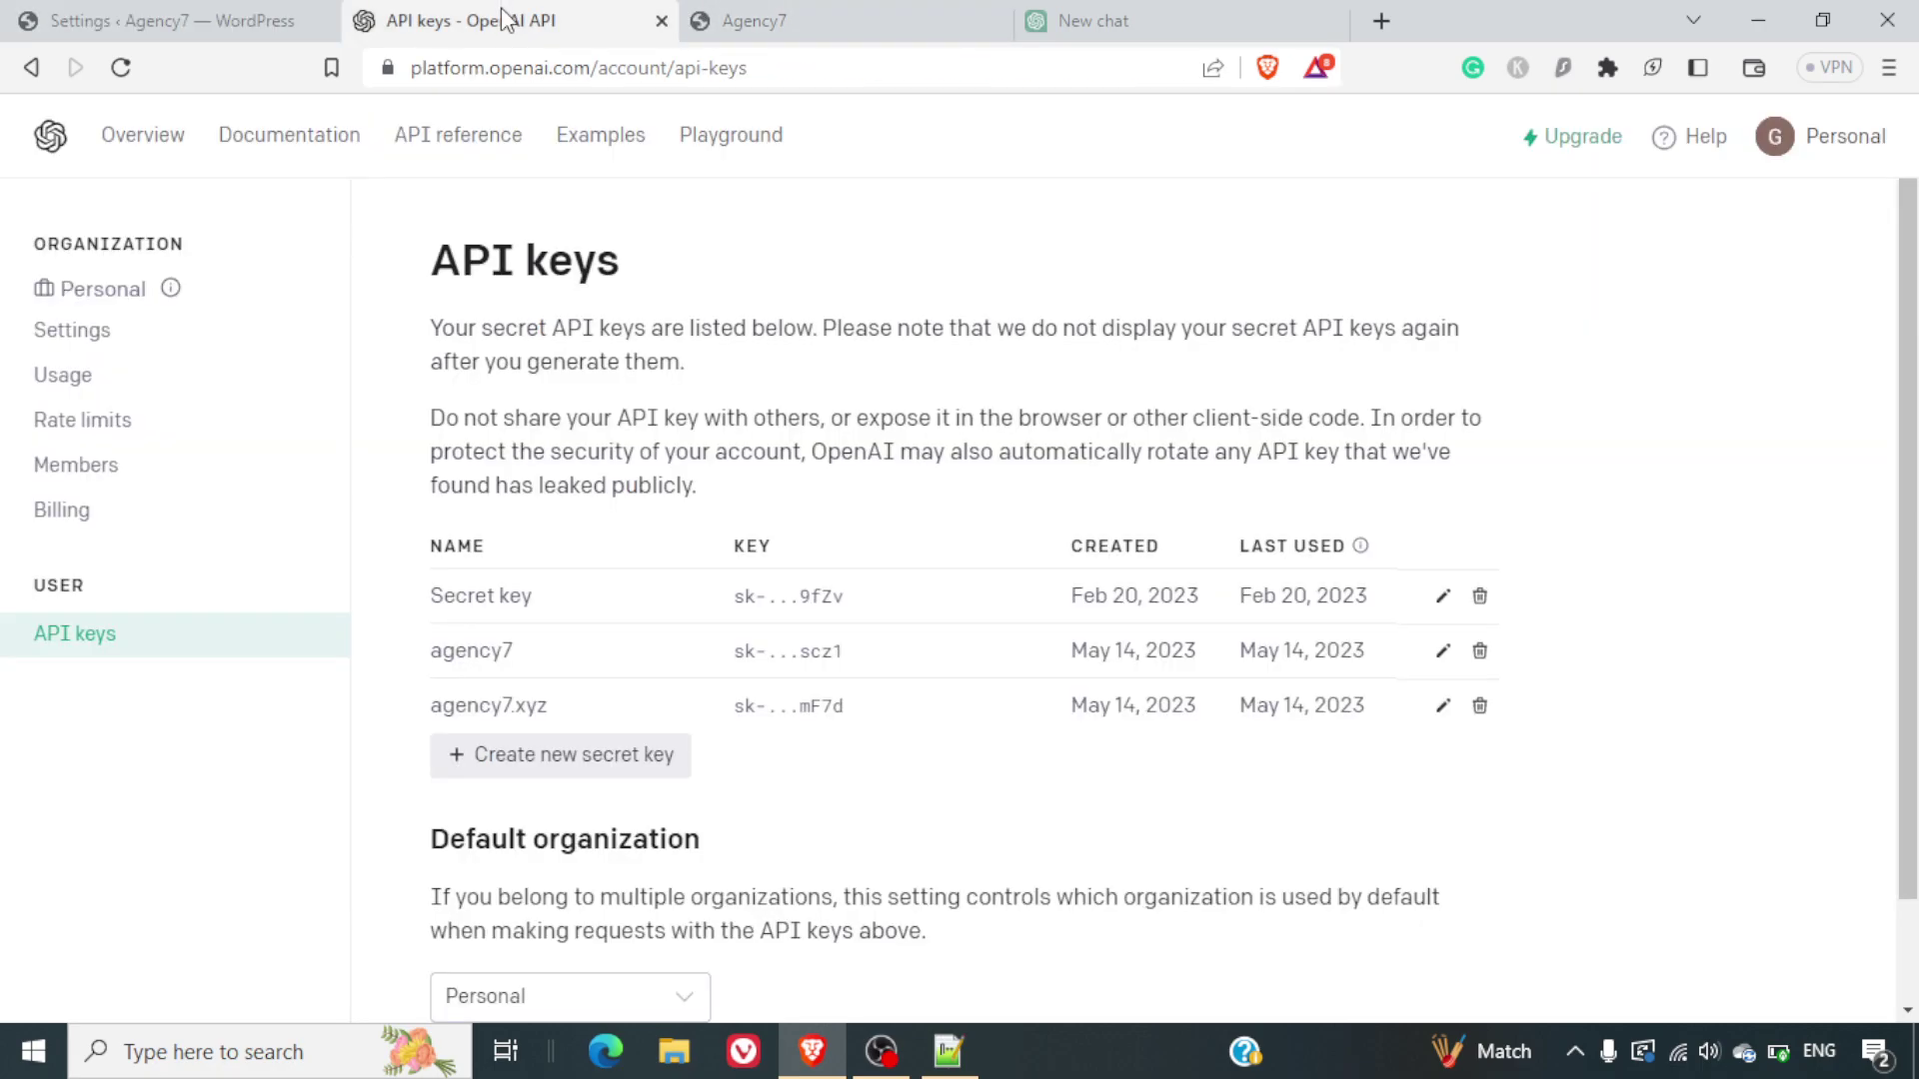
Step: Check the expired $18 free trial shows $0.20 used, then go to the Billing overview
click(96, 390)
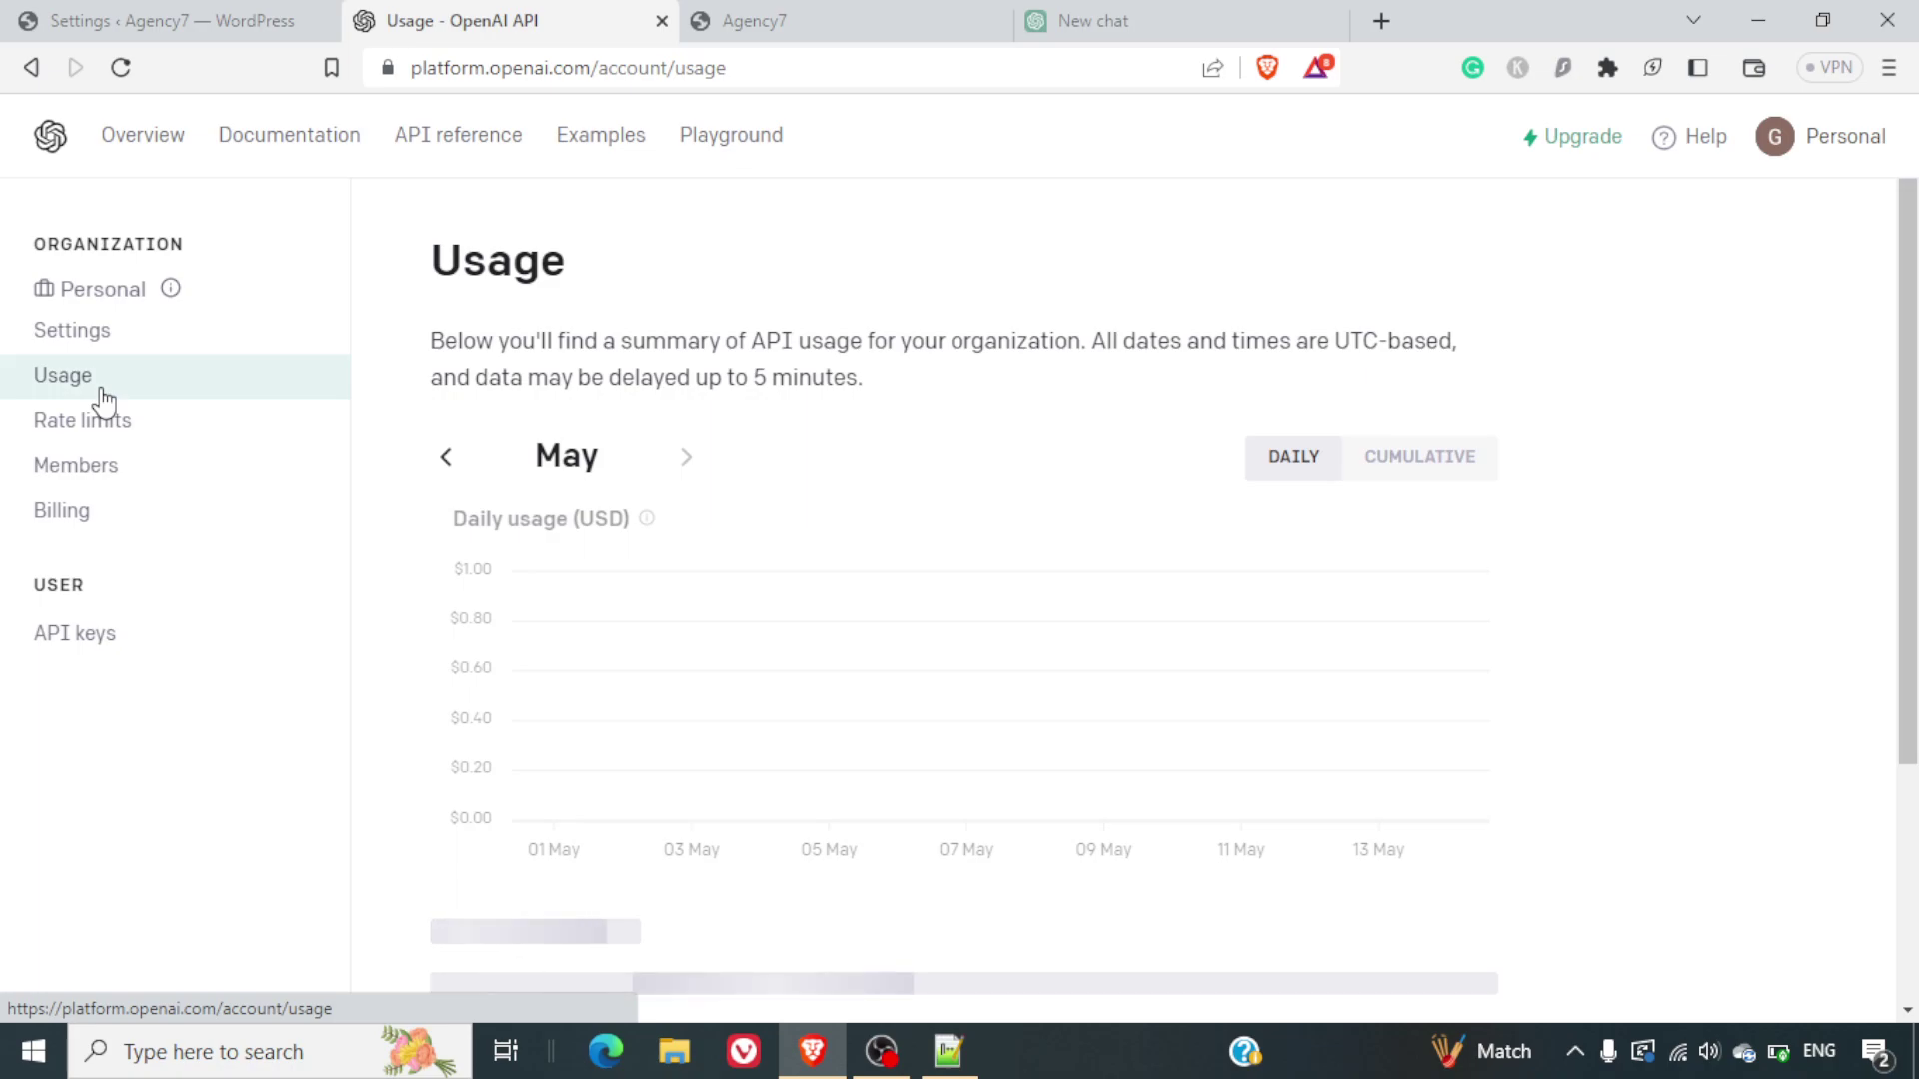
scroll(976, 649, down, 2)
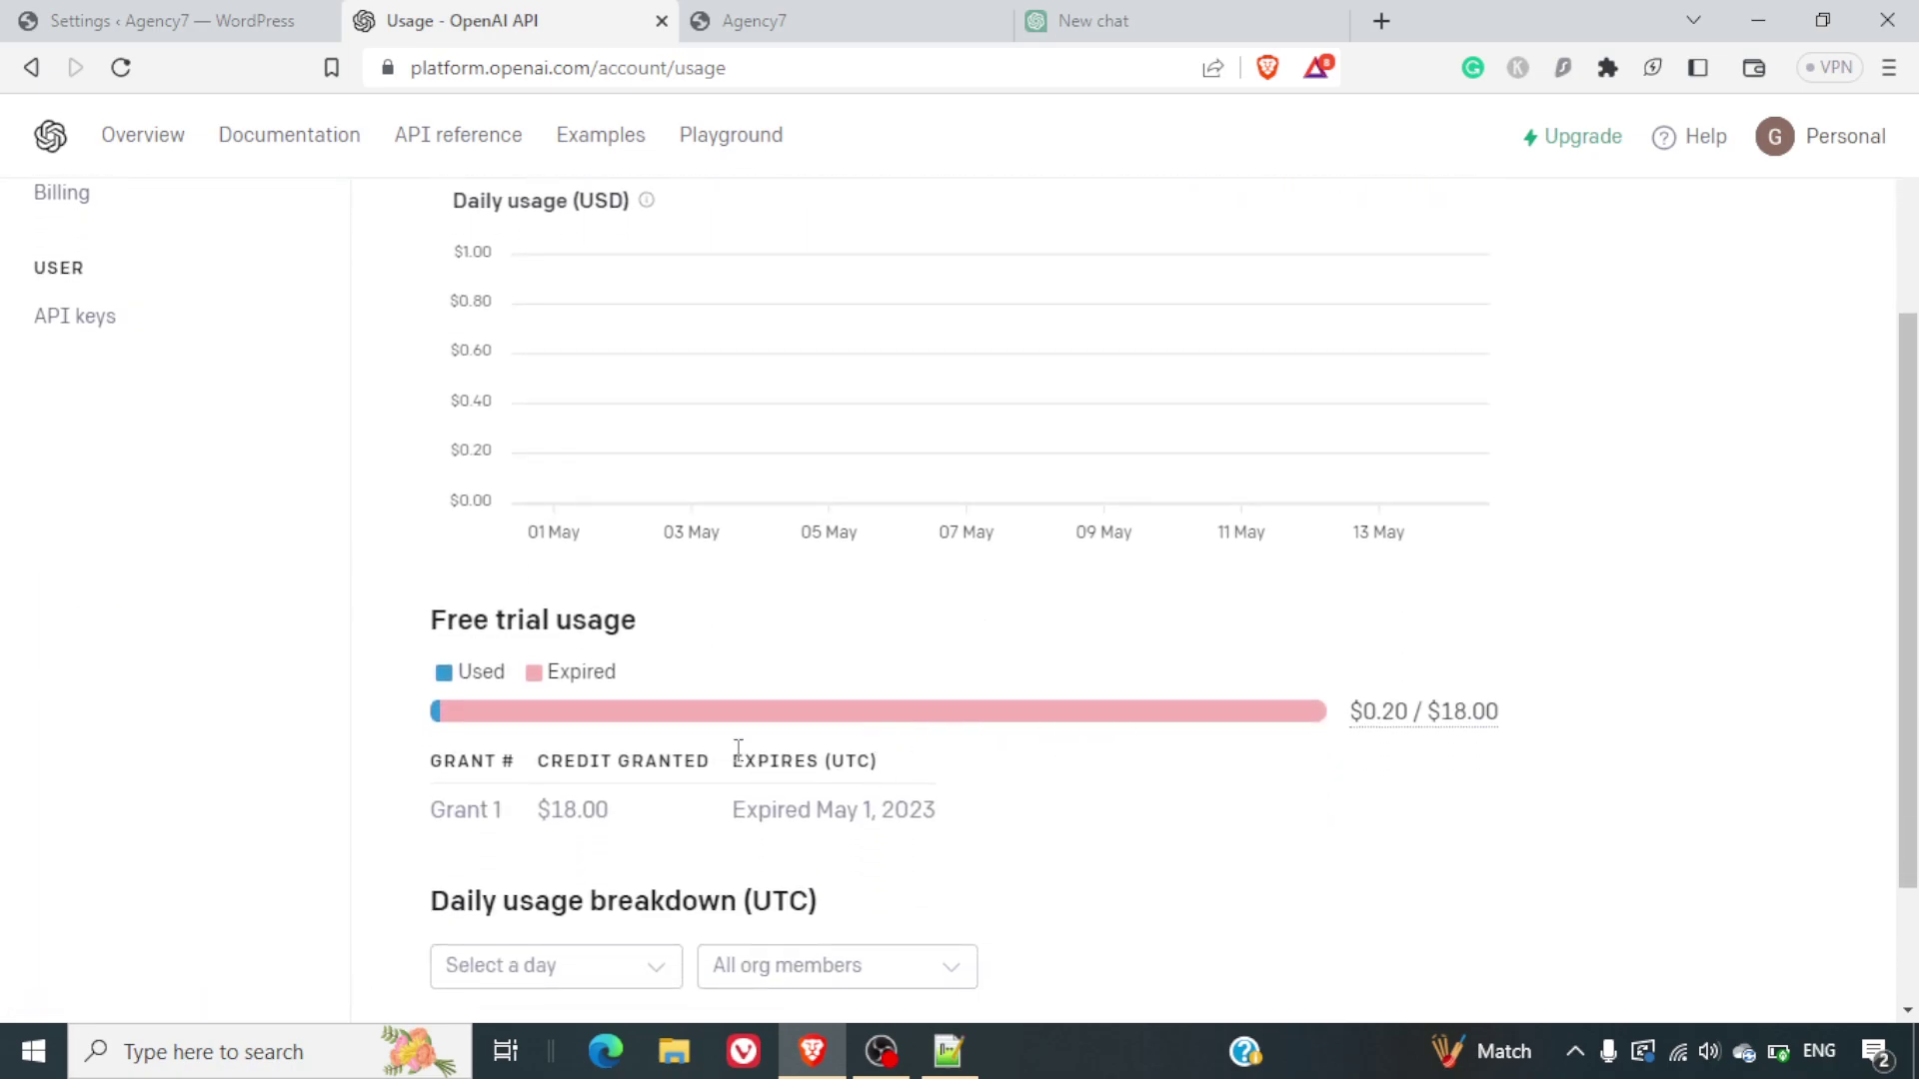
scroll(900, 770, up, 1)
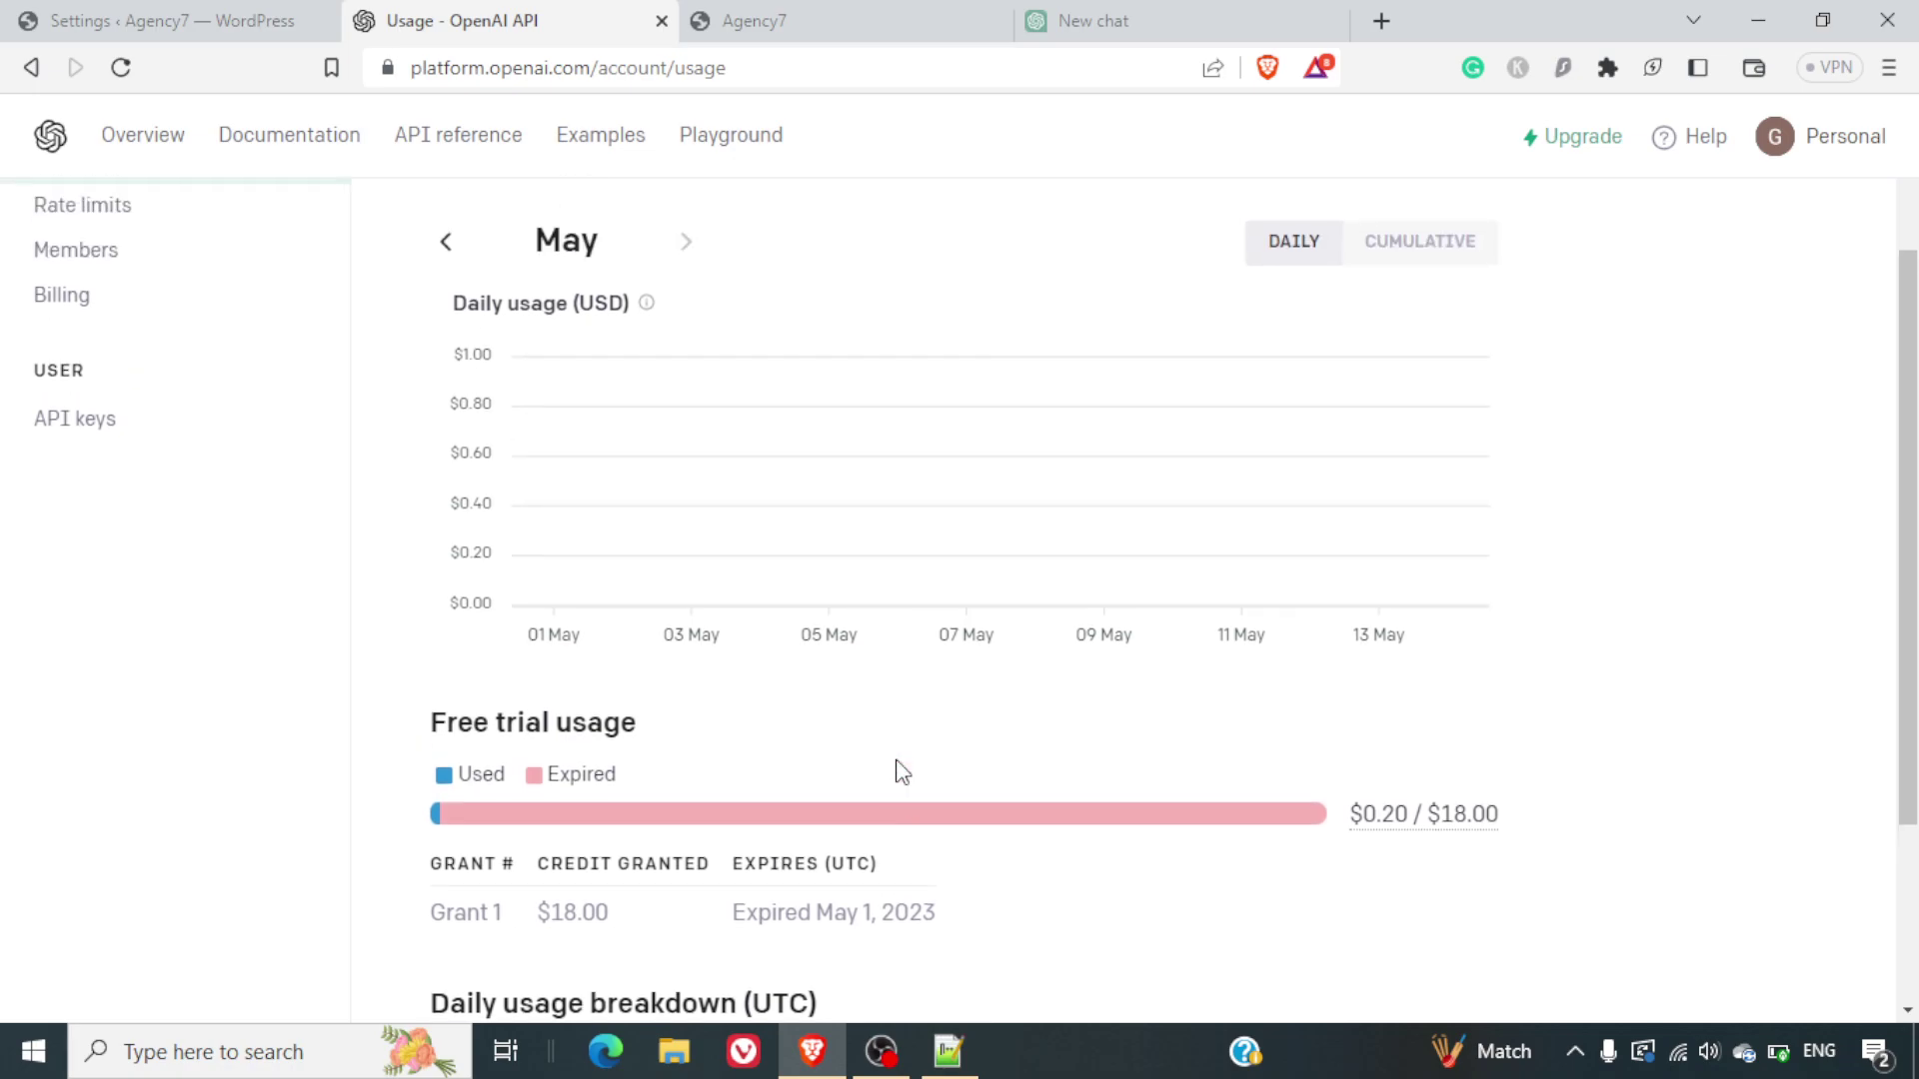
scroll(900, 771, down, 2)
scroll(899, 770, up, 2)
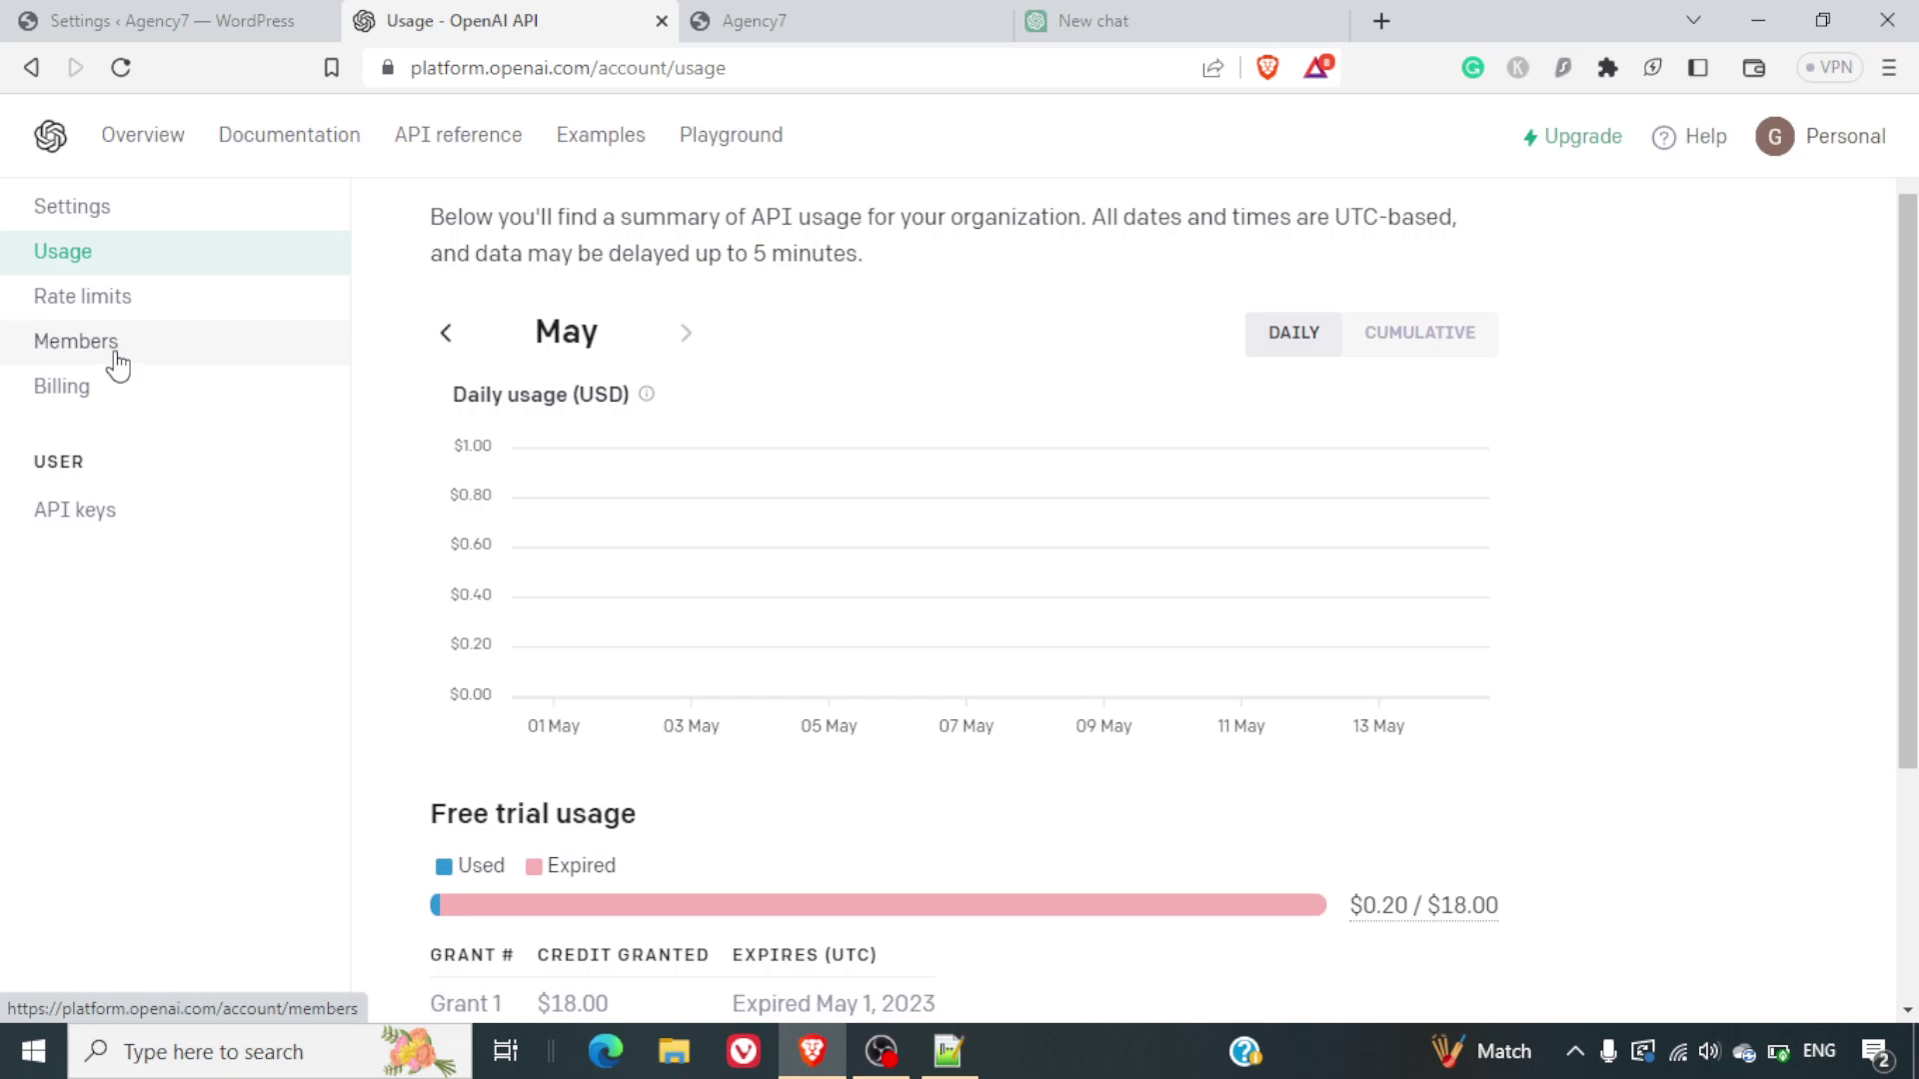
click(83, 401)
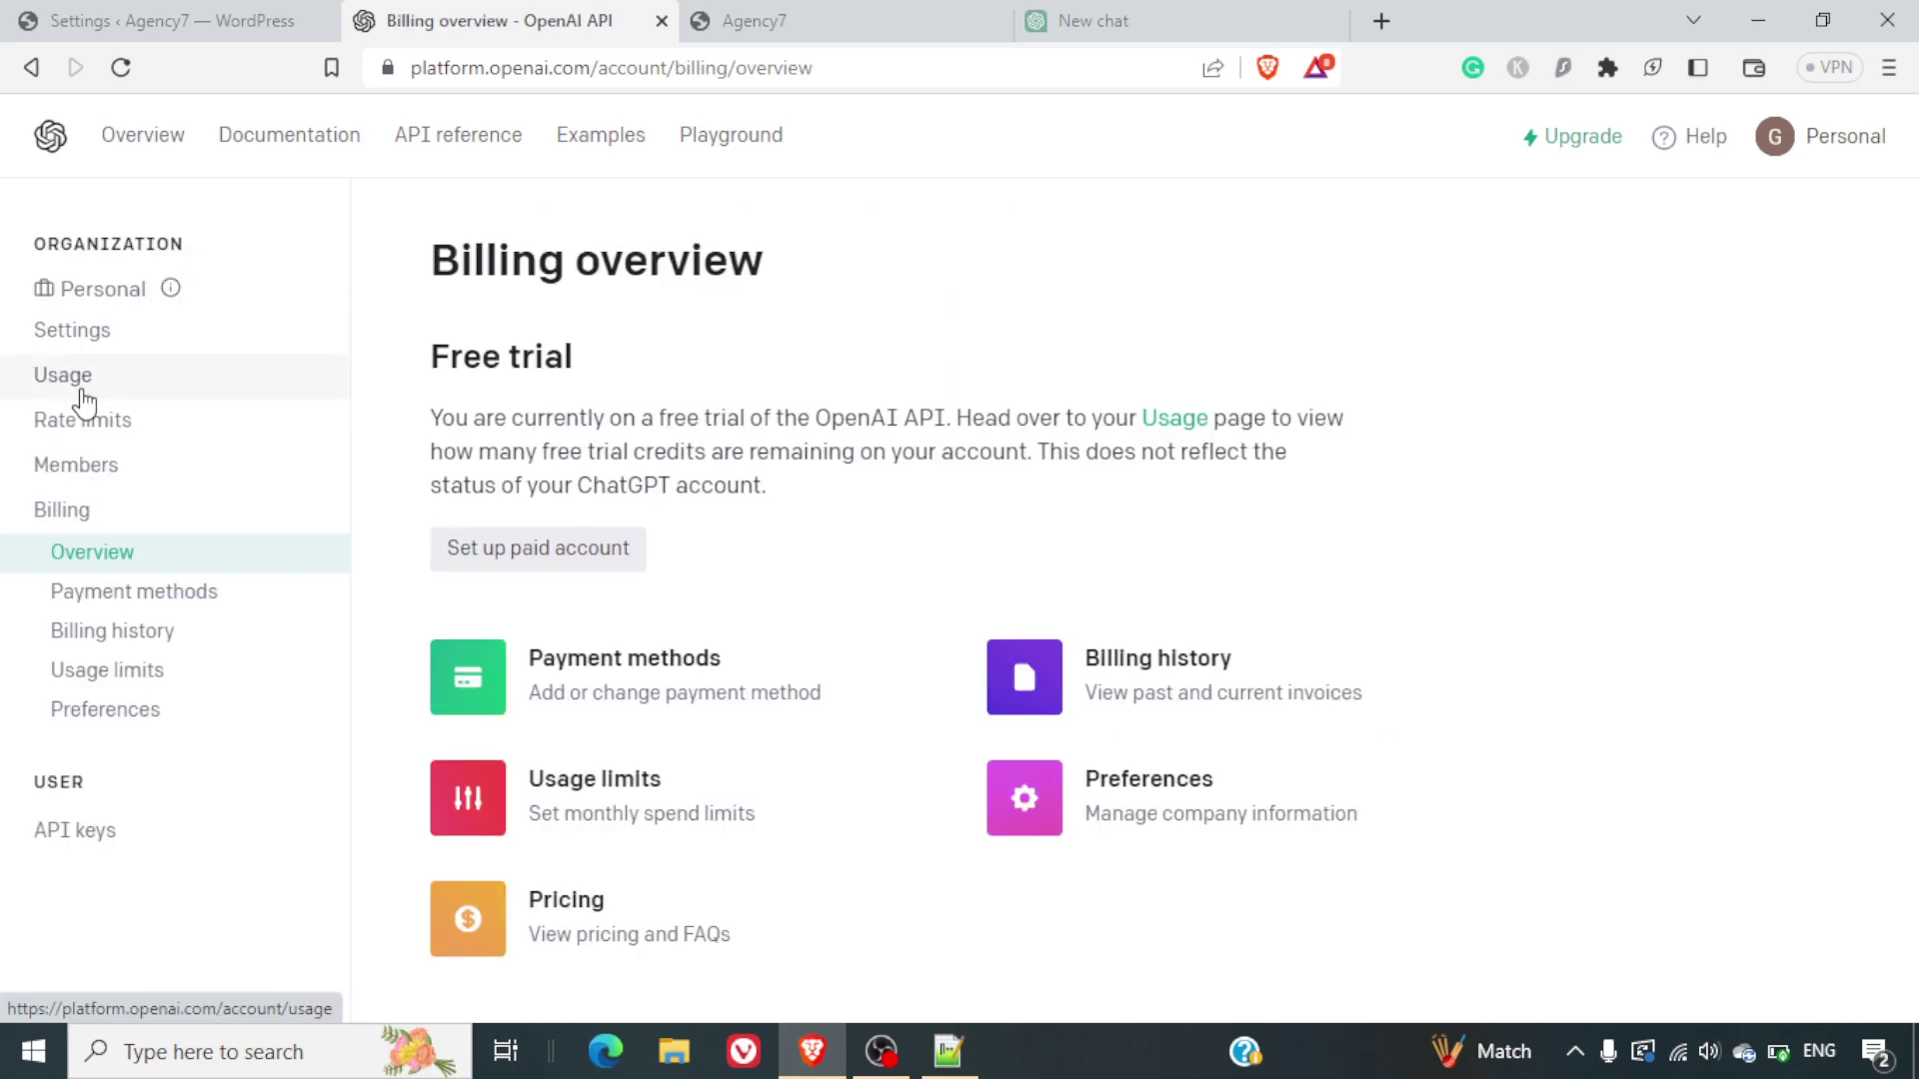